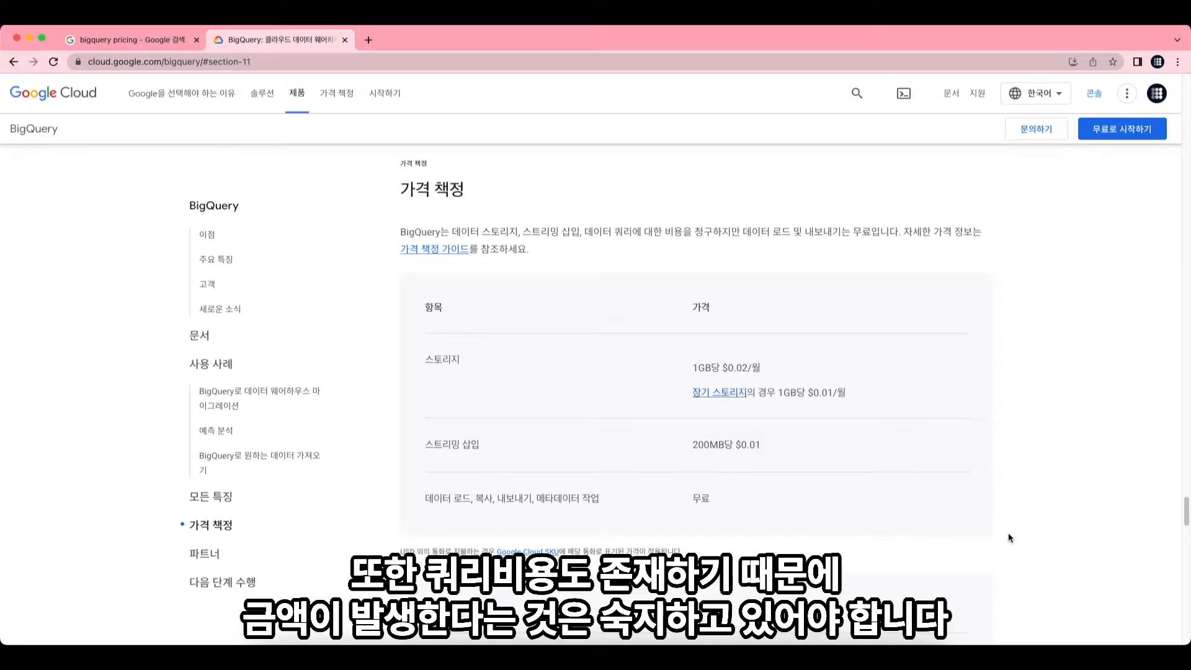
Review BigQuery's storage, streaming insert and on-demand query prices, plus the monthly flat-rate commitment pricing by region.
{"action": "scroll", "coordinate": [907, 510], "scroll_direction": "down", "scroll_amount": 3}
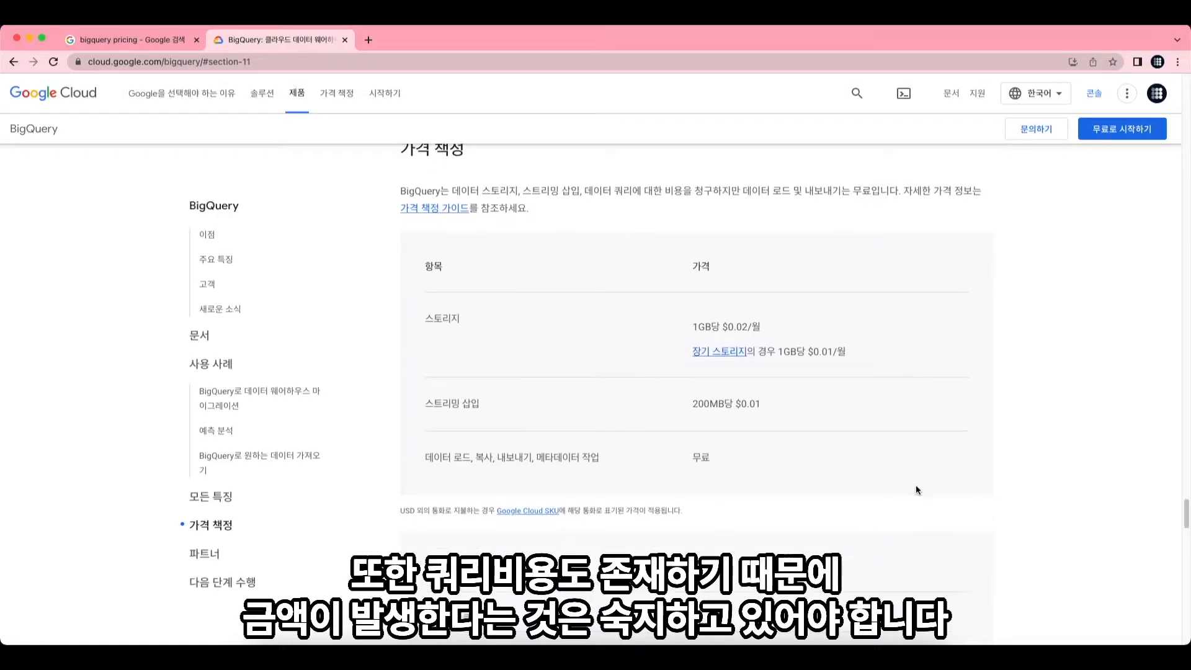
{"action": "scroll", "coordinate": [915, 485], "scroll_direction": "down", "scroll_amount": 2}
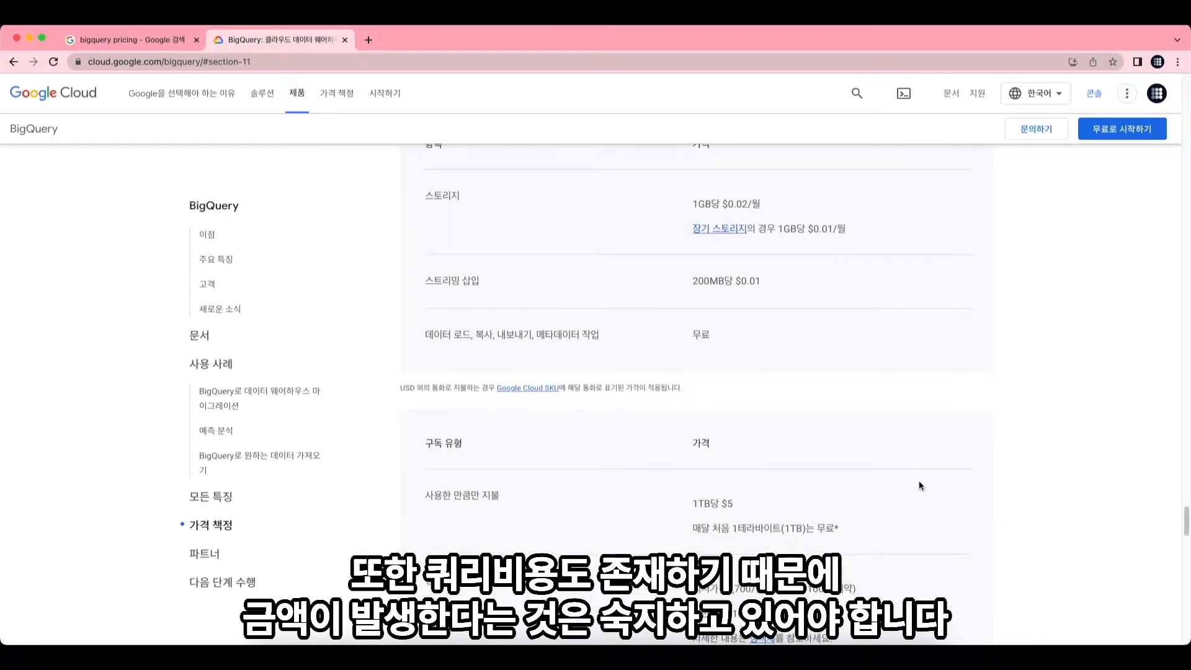
{"action": "scroll", "coordinate": [918, 476], "scroll_direction": "down", "scroll_amount": 2}
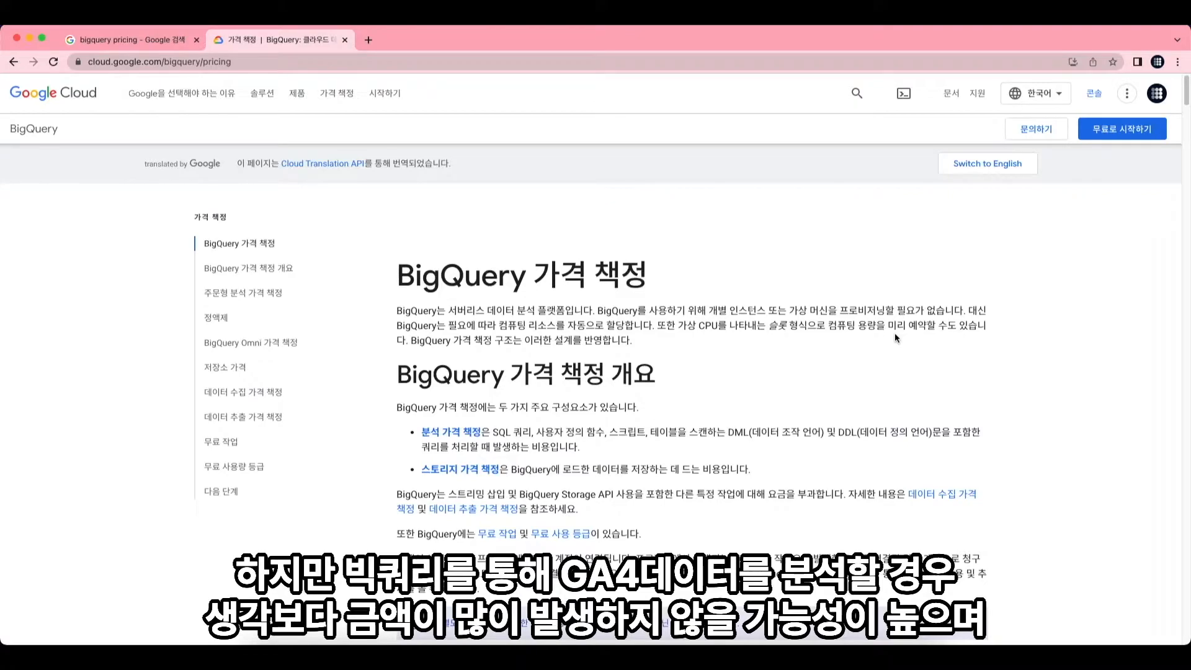
{"action": "scroll", "coordinate": [904, 356], "scroll_direction": "down", "scroll_amount": 10}
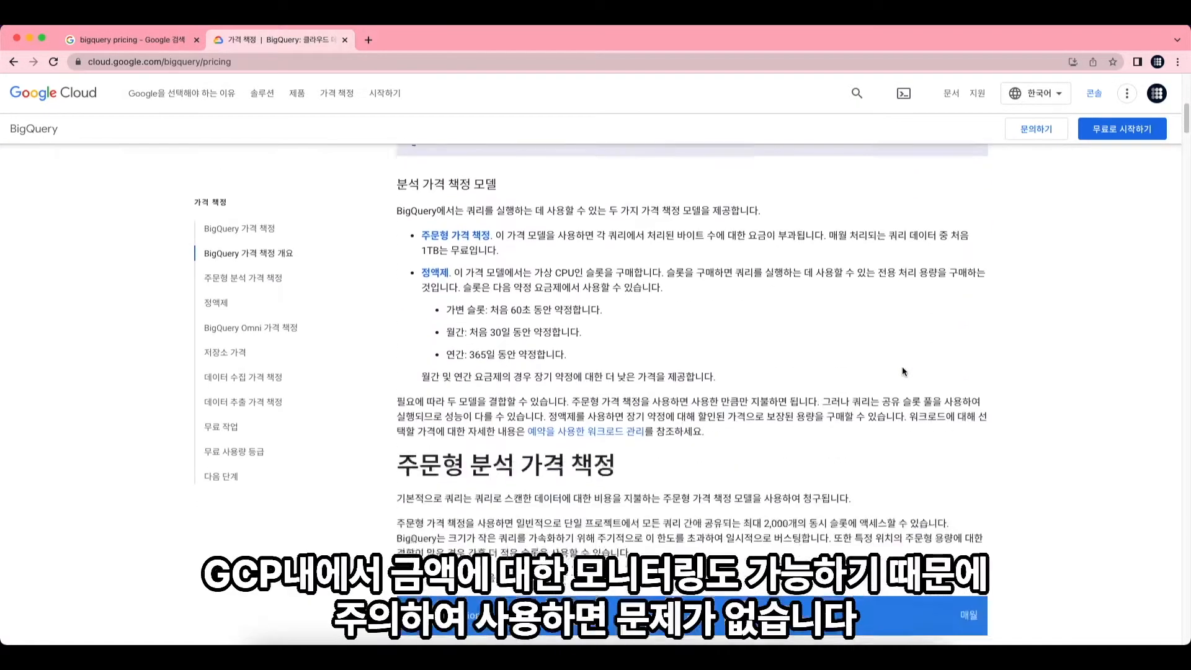
{"action": "scroll", "coordinate": [902, 367], "scroll_direction": "down", "scroll_amount": 4}
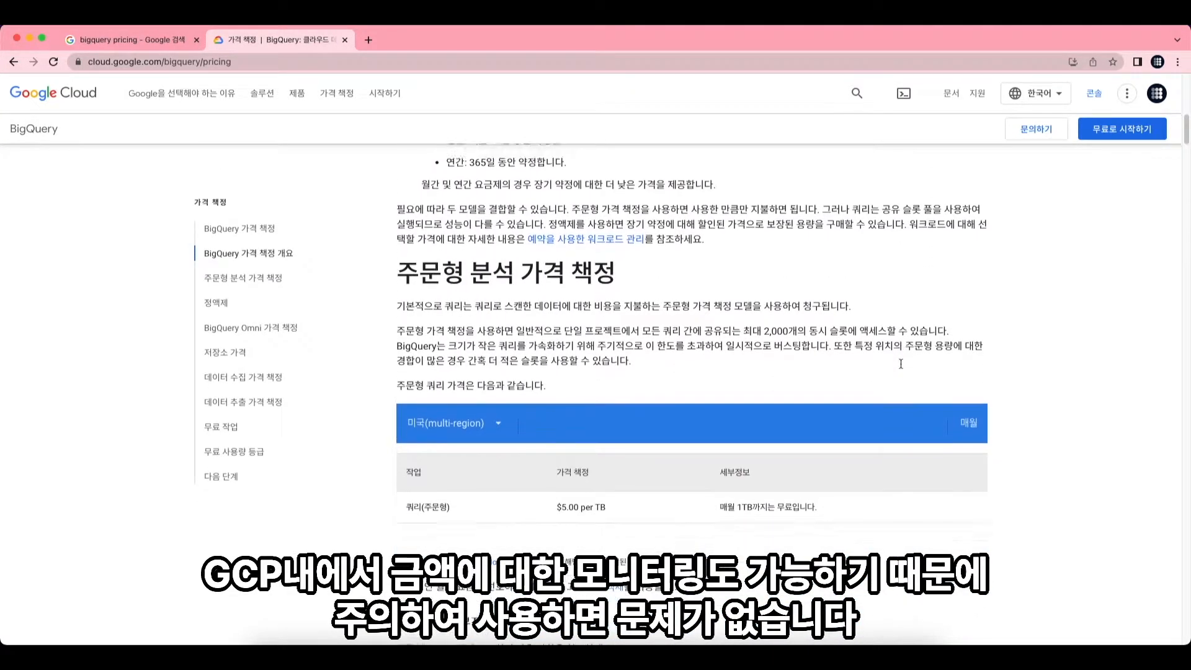
{"action": "scroll", "coordinate": [900, 369], "scroll_direction": "down", "scroll_amount": 3}
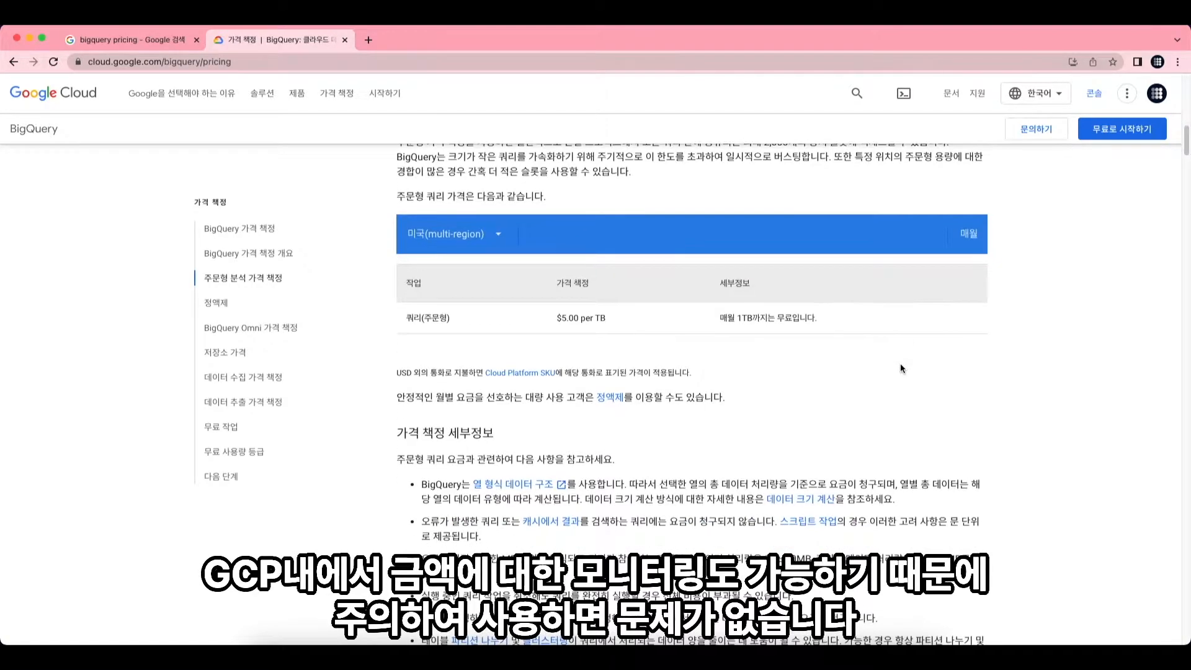
{"action": "scroll", "coordinate": [901, 369], "scroll_direction": "down", "scroll_amount": 8}
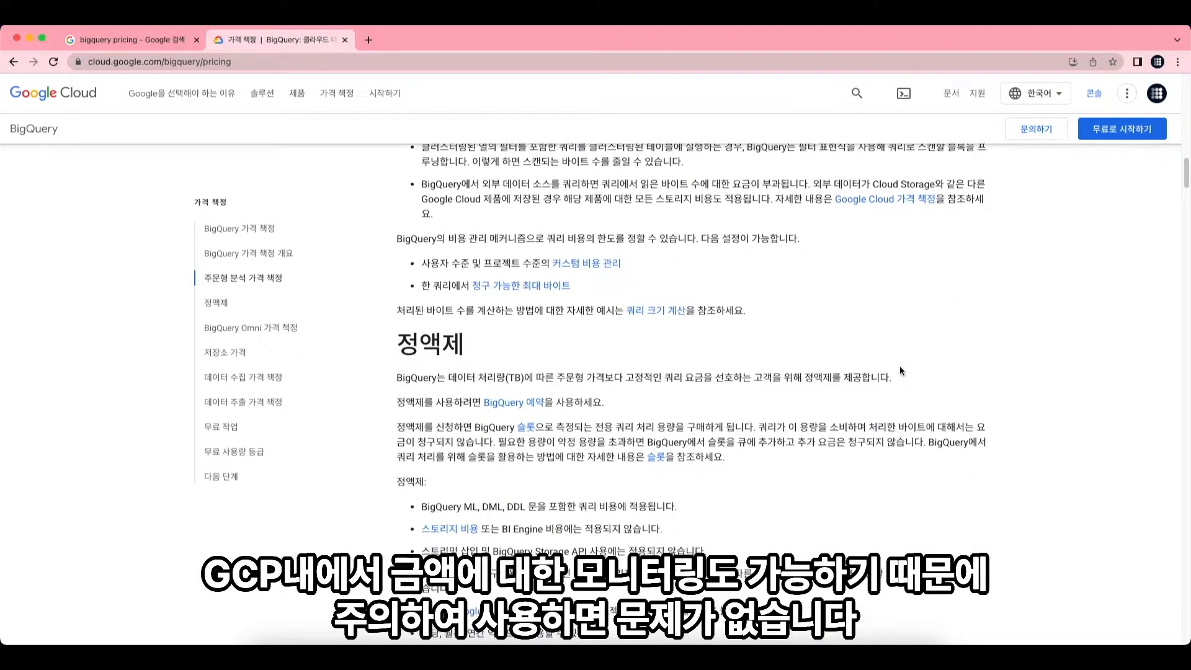
{"action": "scroll", "coordinate": [900, 369], "scroll_direction": "down", "scroll_amount": 10}
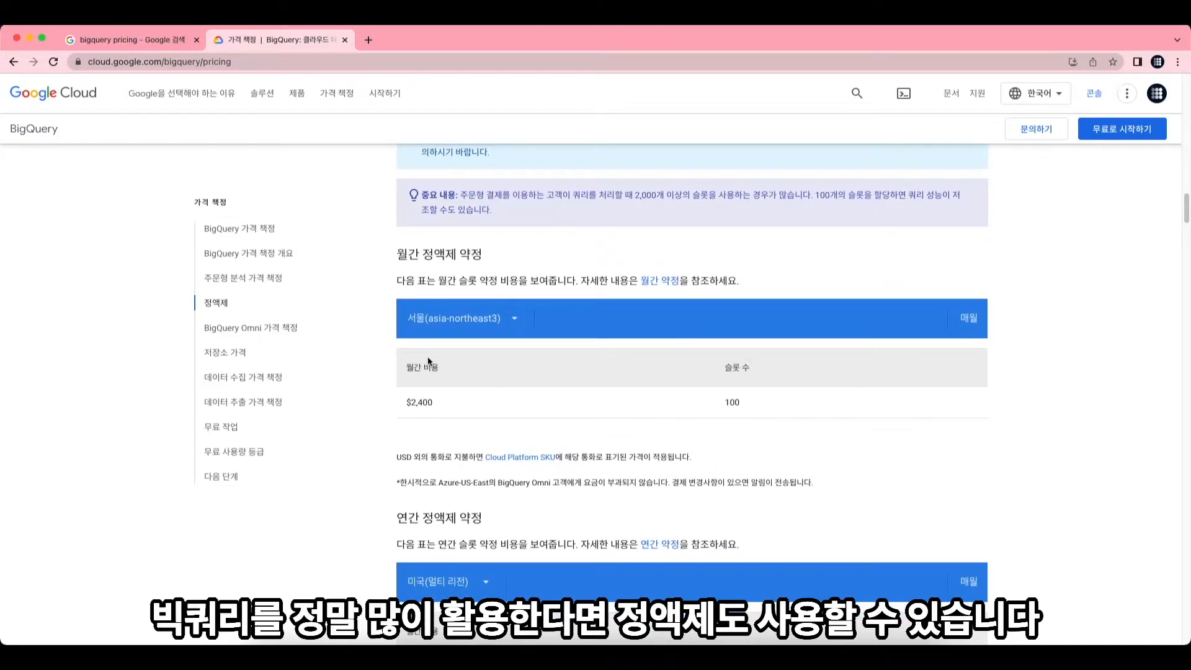
{"action": "left_click", "coordinate": [458, 327]}
{"action": "left_click", "coordinate": [696, 384]}
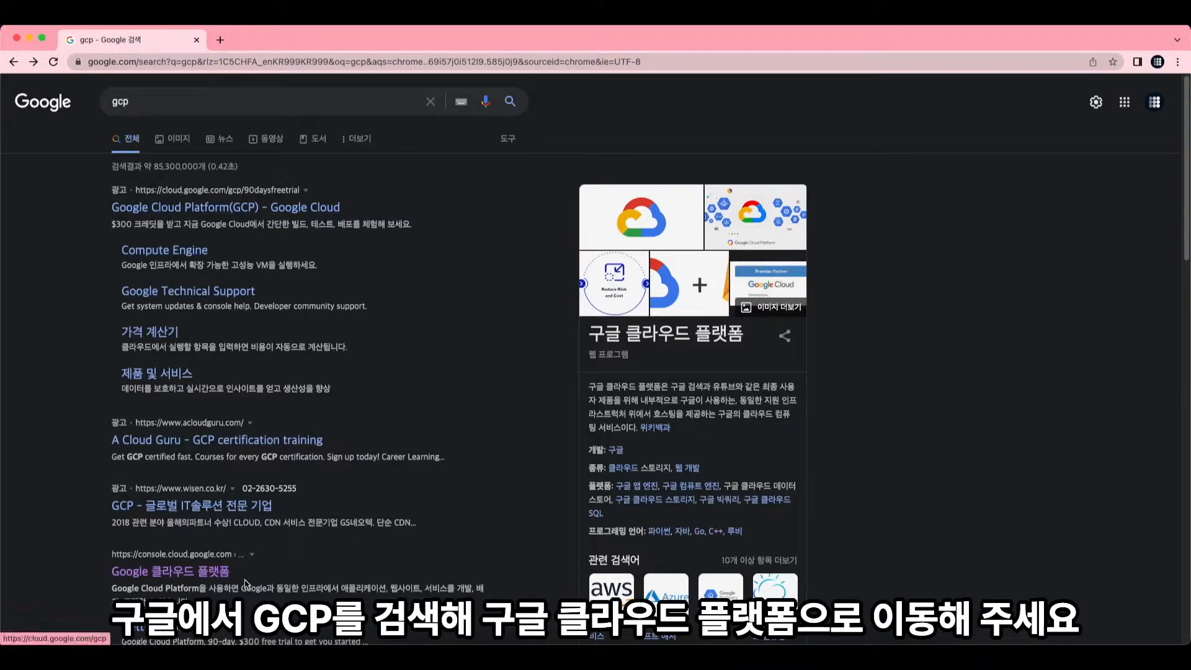
Open the Google Cloud Platform console, agree to the service terms and planned commercial use, and start activating the free trial.
{"action": "left_click", "coordinate": [214, 571]}
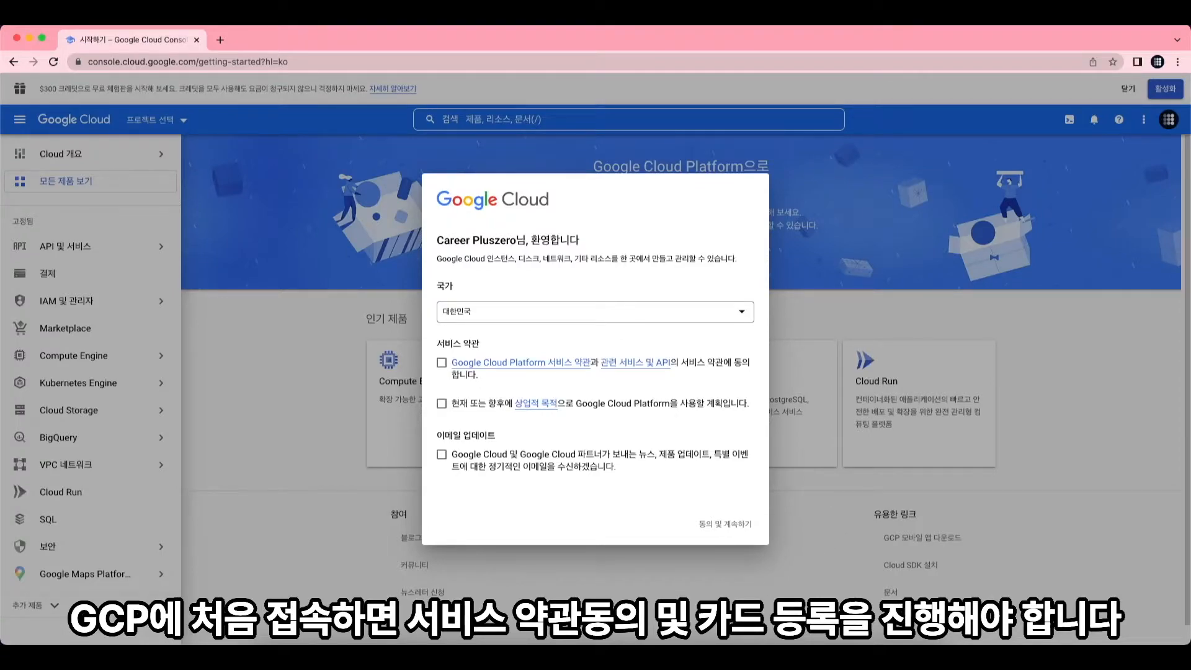
{"action": "left_click", "coordinate": [441, 363]}
{"action": "left_click", "coordinate": [463, 411]}
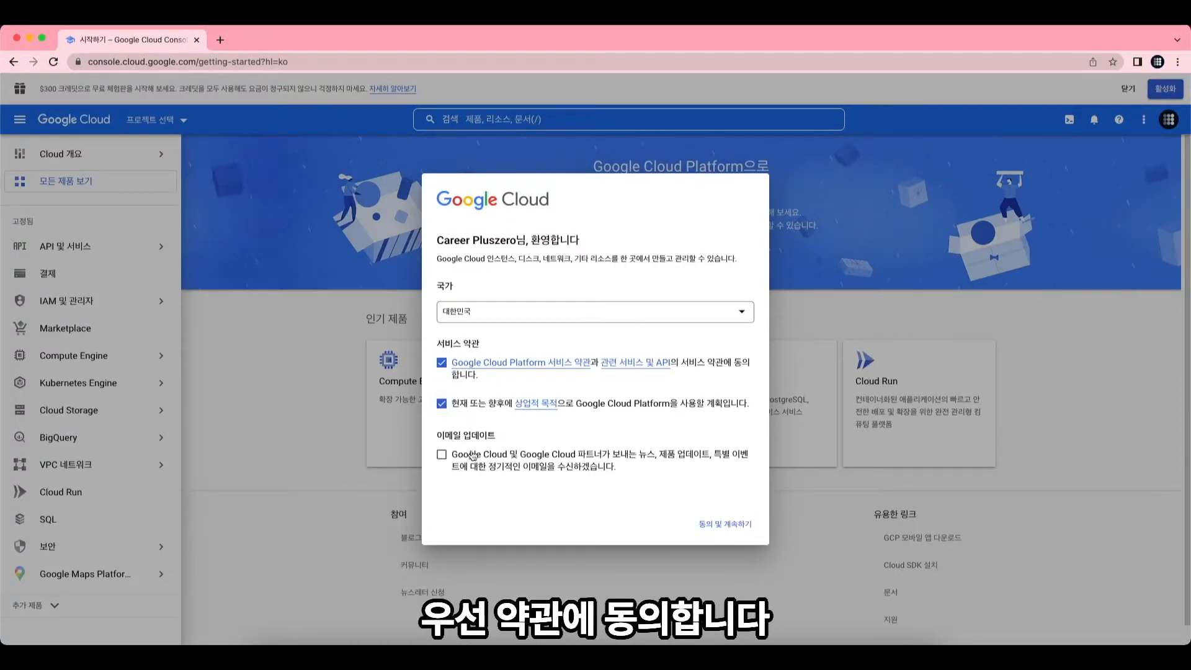
{"action": "left_click", "coordinate": [716, 525]}
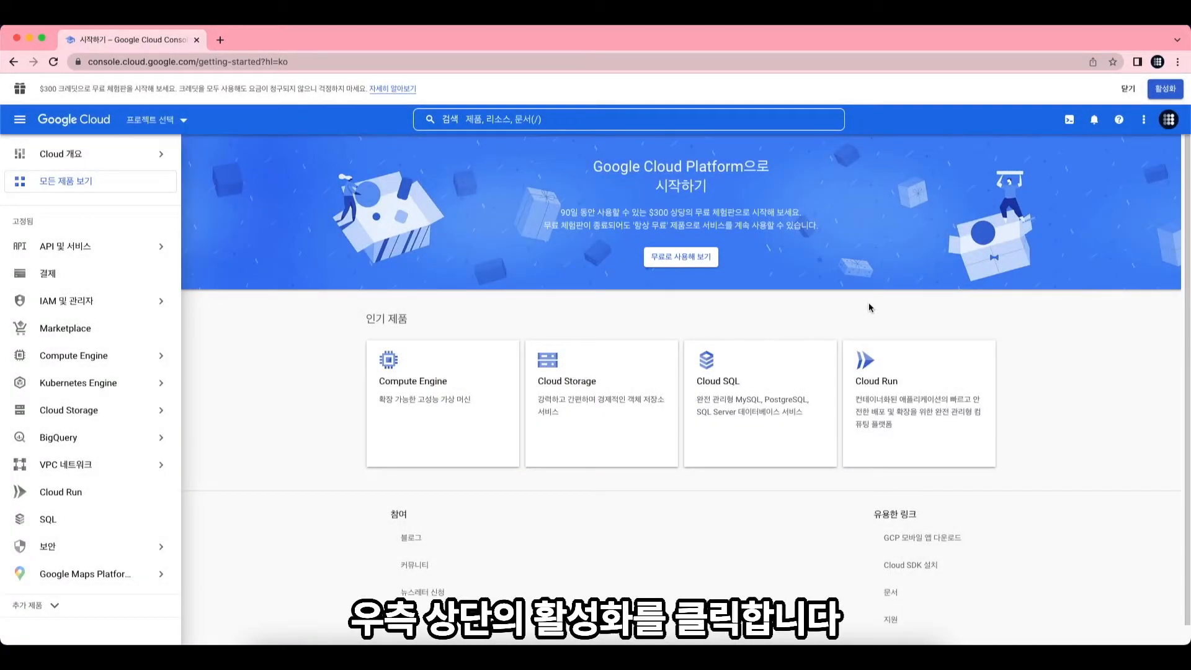
{"action": "left_click", "coordinate": [1164, 91]}
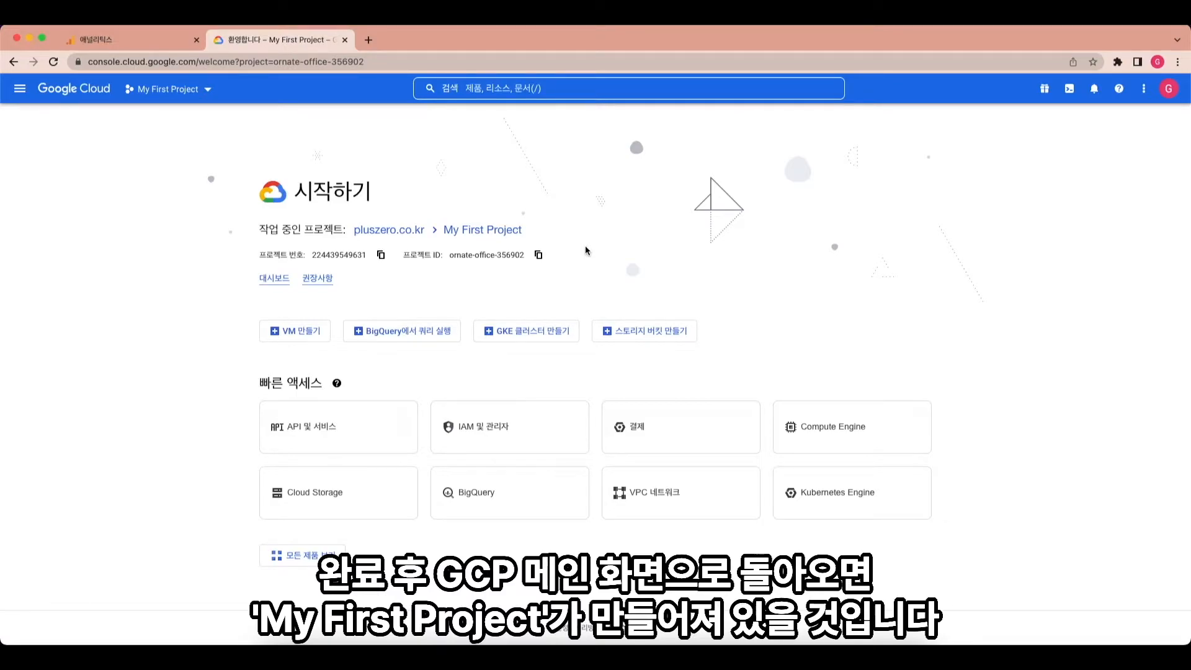
Create a new Google Cloud project named pluszero-GA4 under pluszero.co.kr and make it the active project.
{"action": "left_click", "coordinate": [176, 98]}
{"action": "left_click", "coordinate": [521, 262]}
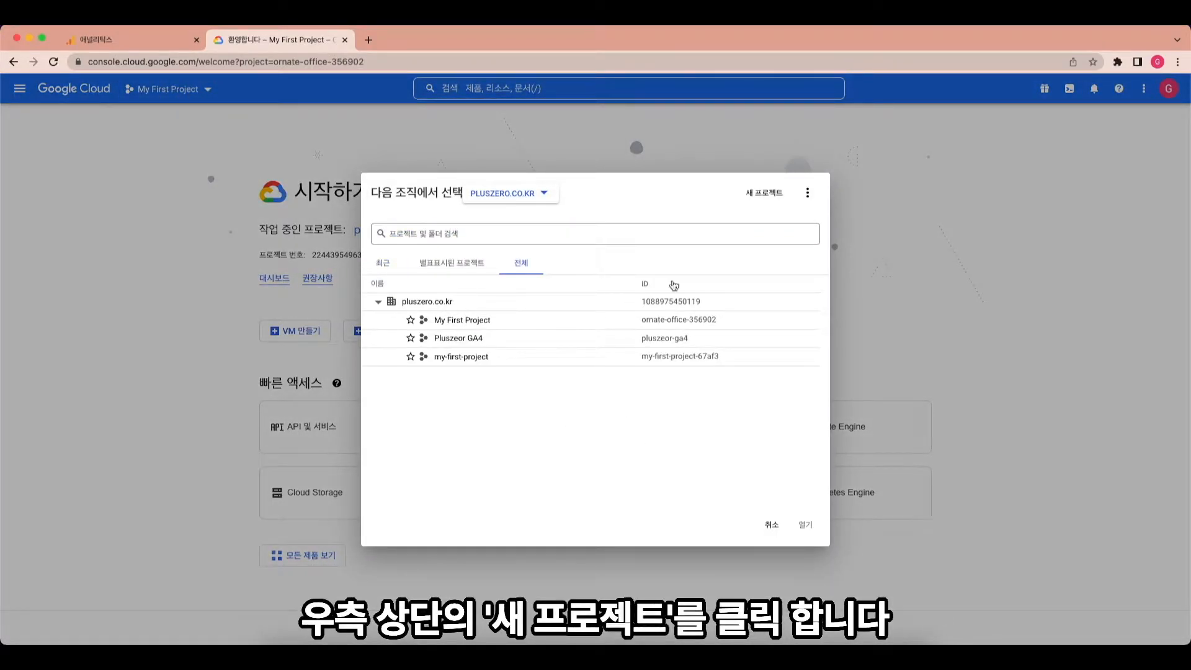
{"action": "left_click", "coordinate": [761, 200]}
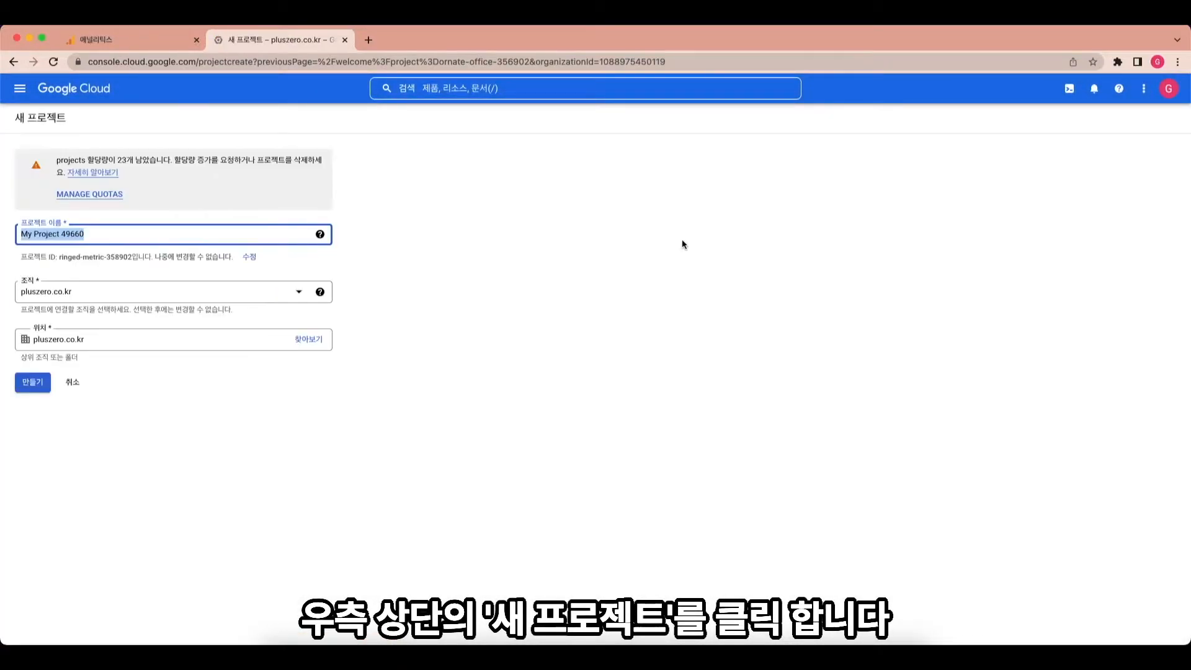
{"action": "type", "text": "pluszero-GA4"}
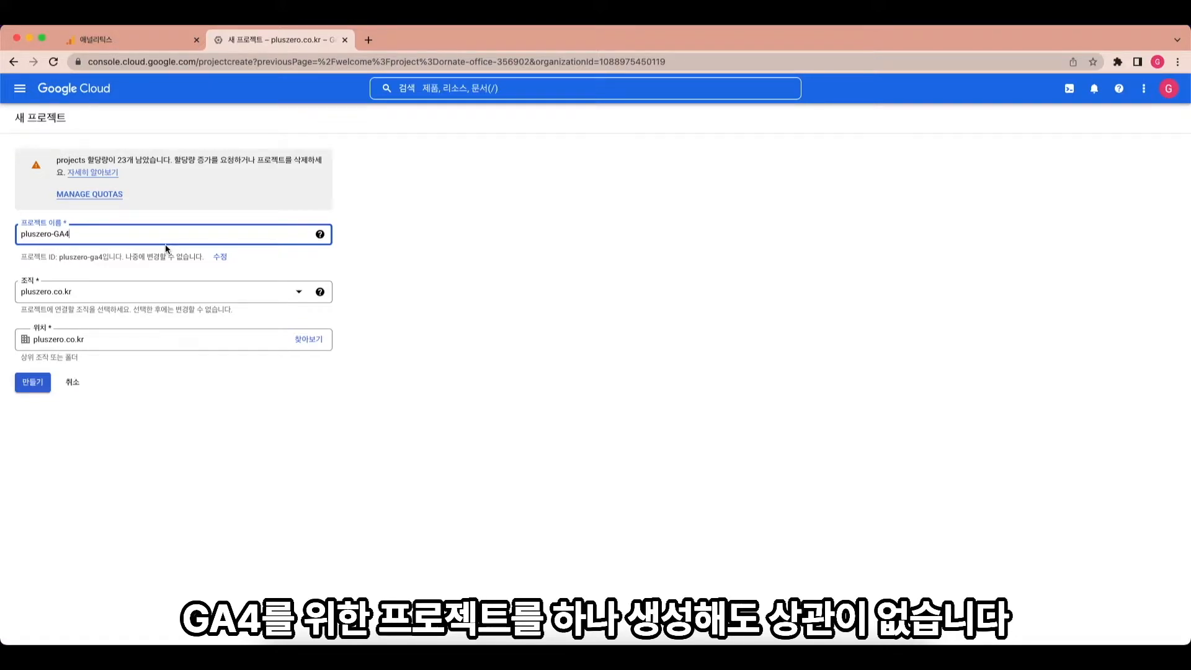
{"action": "left_click", "coordinate": [42, 380]}
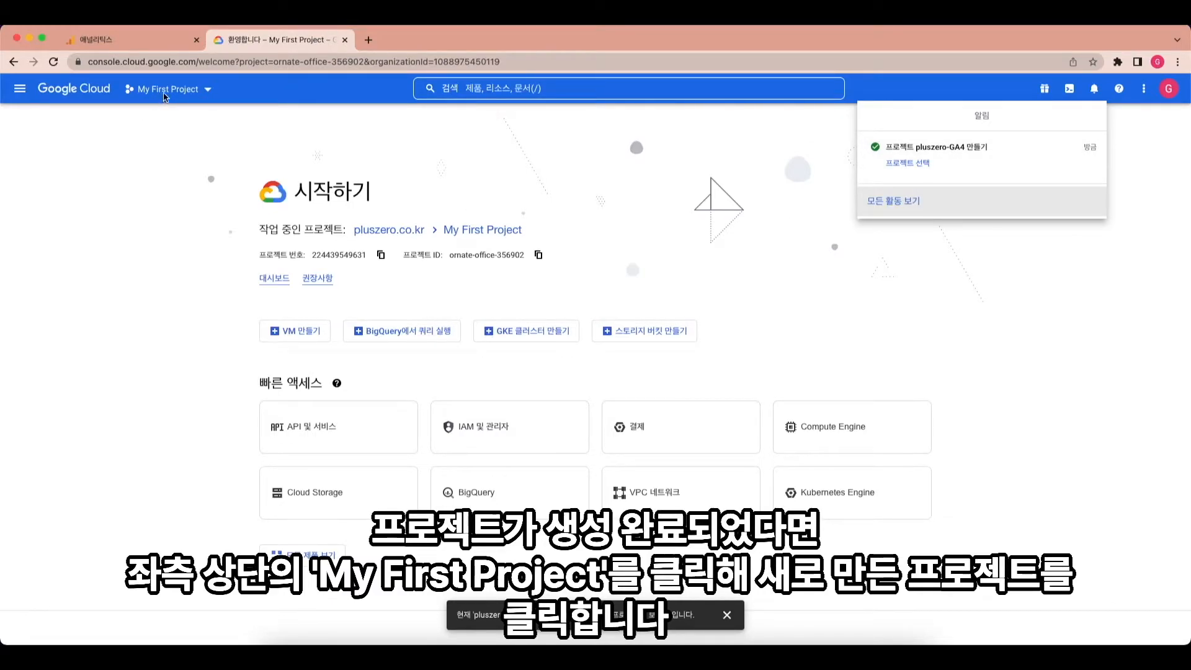
{"action": "left_click", "coordinate": [181, 93]}
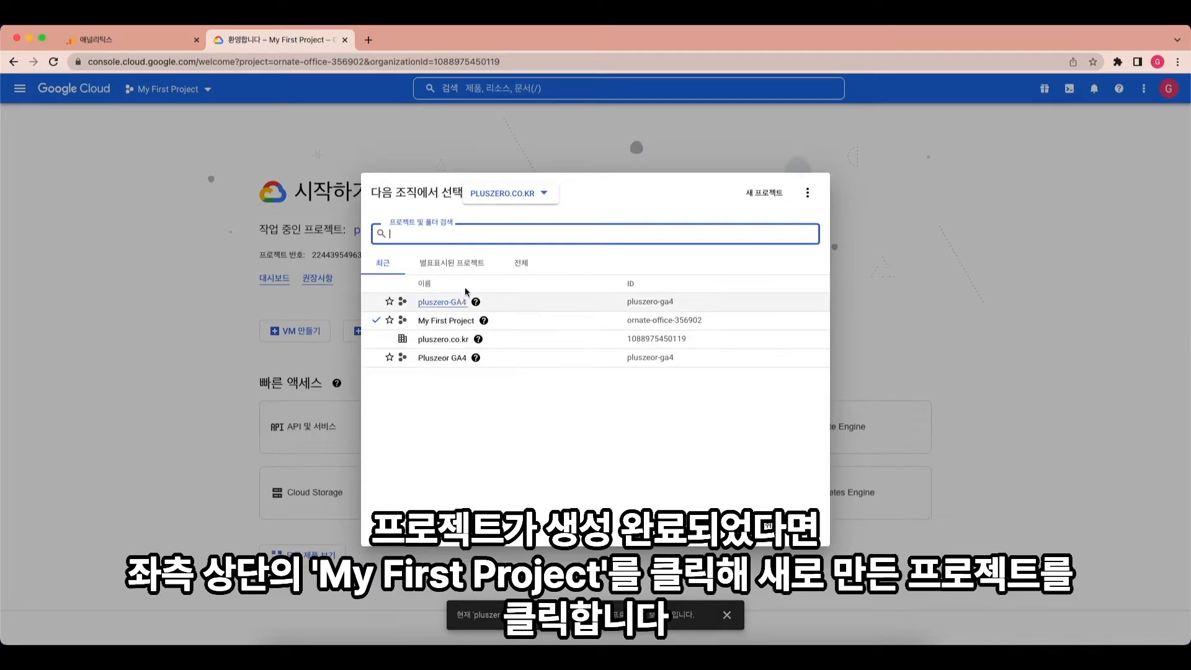
{"action": "left_click", "coordinate": [462, 303]}
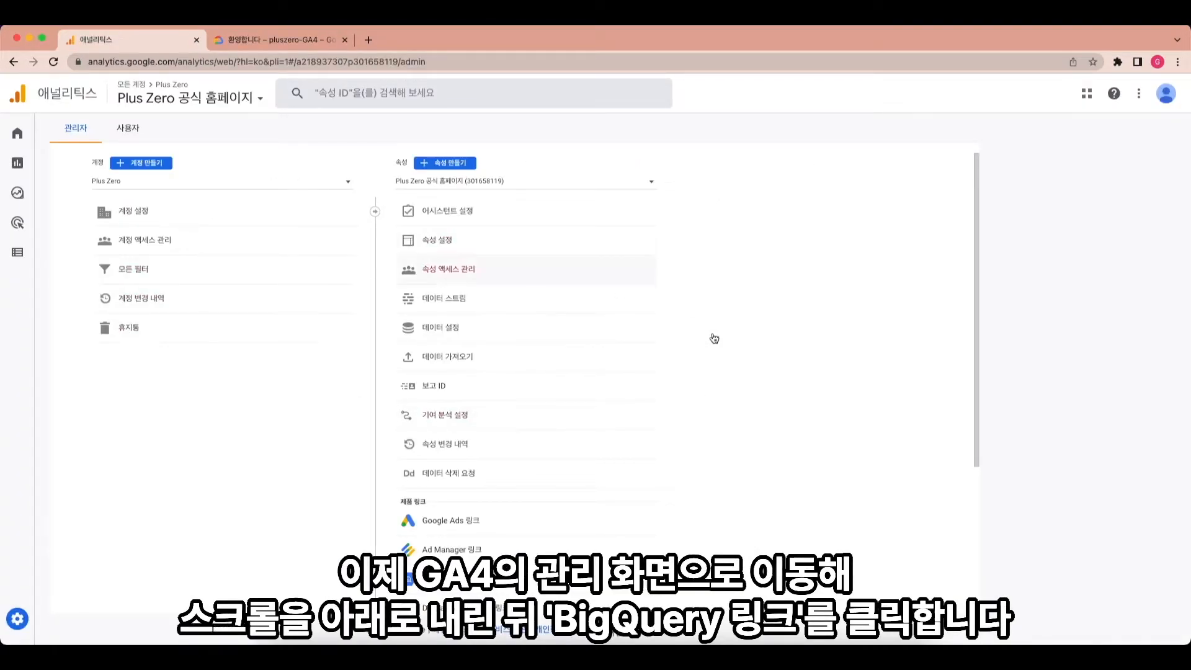
In Google Analytics, start a new BigQuery link for the property and choose the pluszero-GA4 project for it.
{"action": "scroll", "coordinate": [853, 348], "scroll_direction": "down", "scroll_amount": 5}
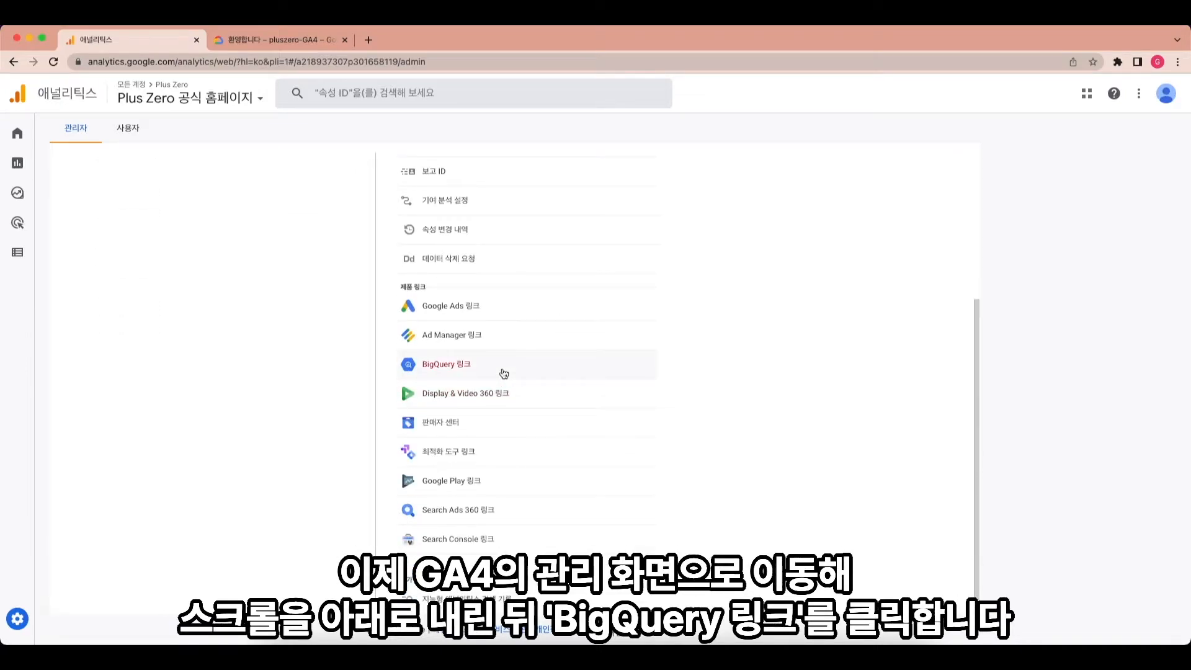
{"action": "left_click", "coordinate": [504, 373]}
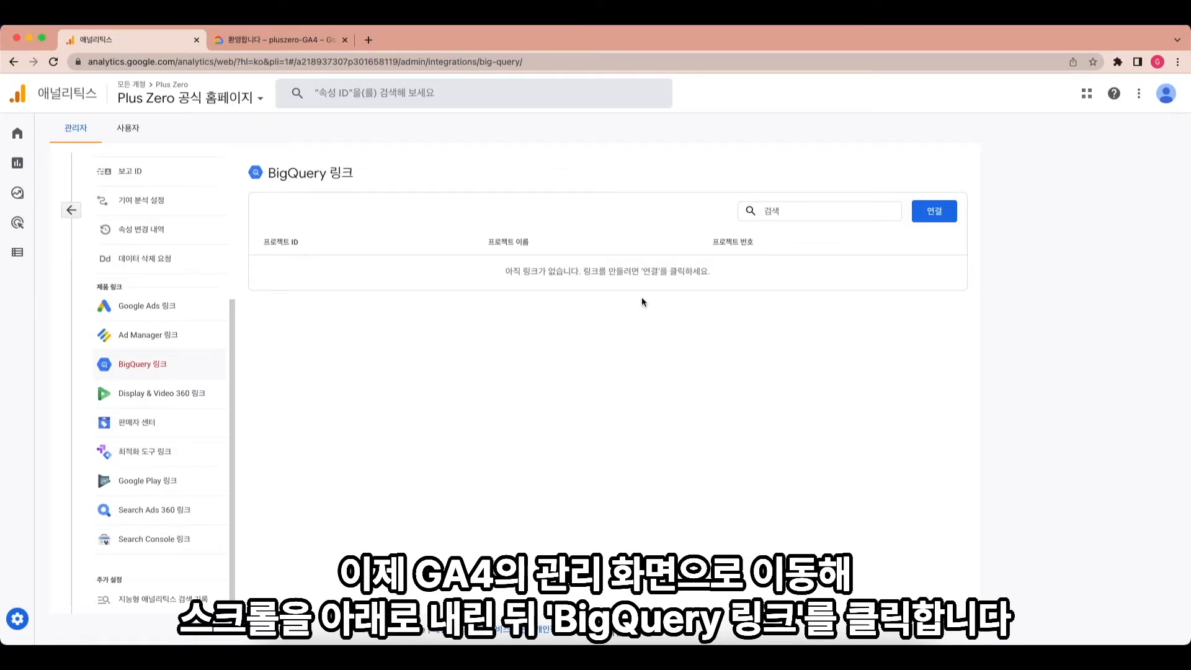
{"action": "left_click", "coordinate": [932, 212]}
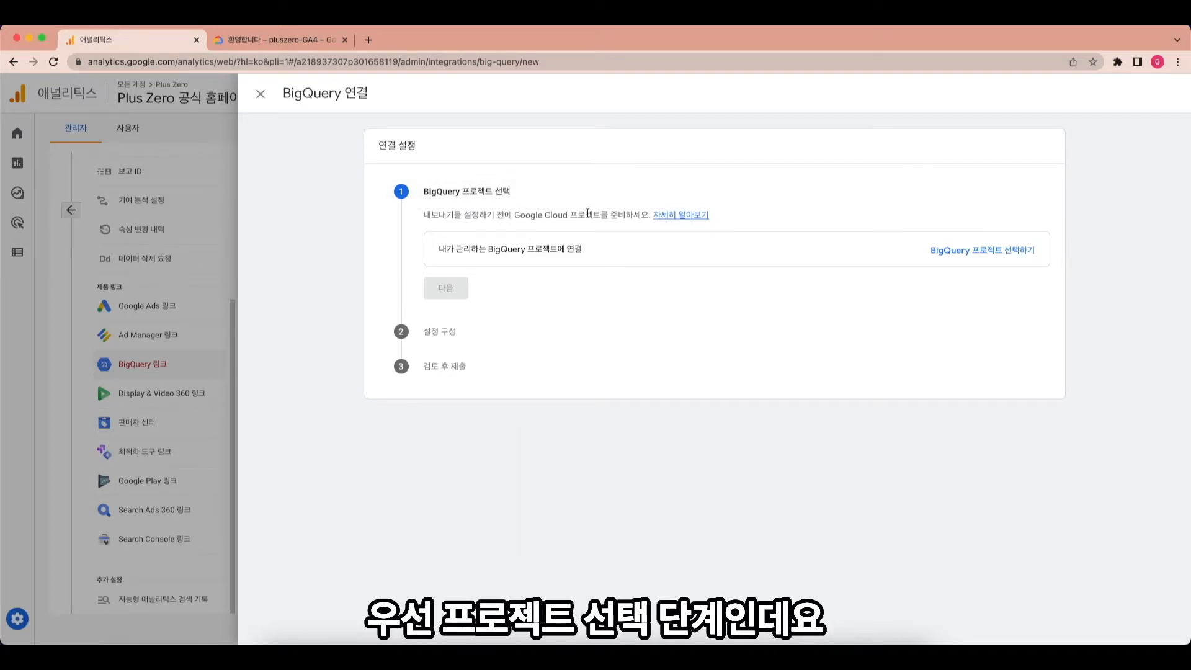
{"action": "left_click", "coordinate": [949, 253]}
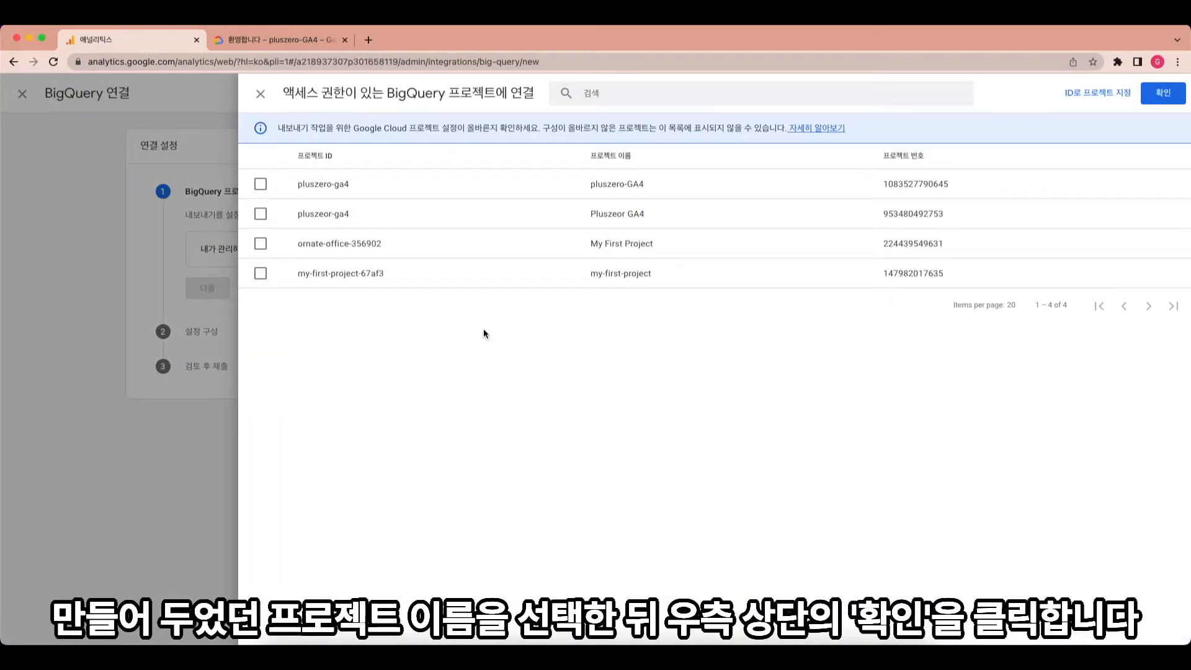
{"action": "left_click", "coordinate": [261, 184]}
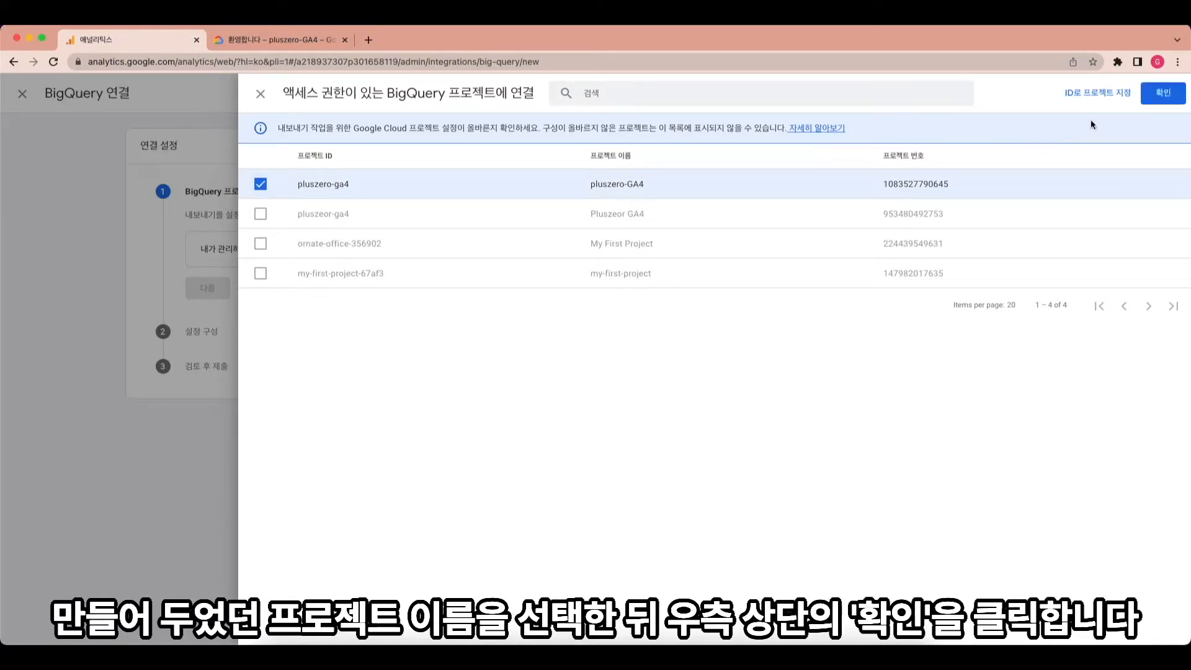
{"action": "left_click", "coordinate": [1157, 99]}
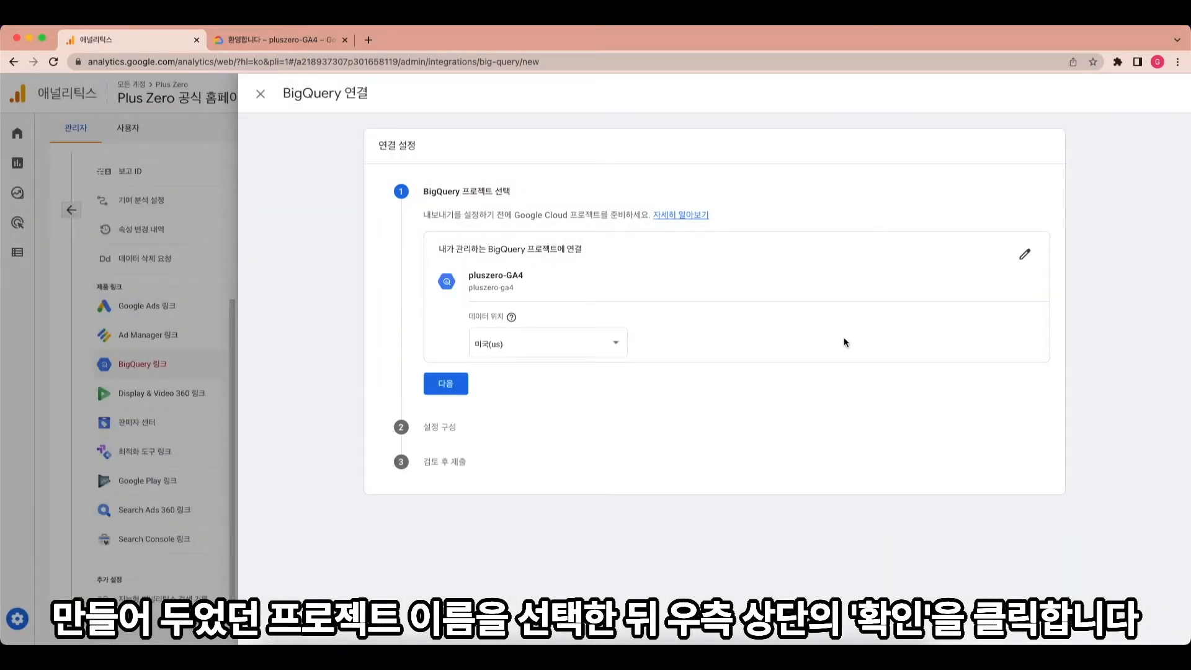
Set the link's data location to Seoul (asia-northeast3) and continue to the settings configuration.
{"action": "left_click", "coordinate": [567, 343]}
{"action": "scroll", "coordinate": [571, 397], "scroll_direction": "down", "scroll_amount": 8}
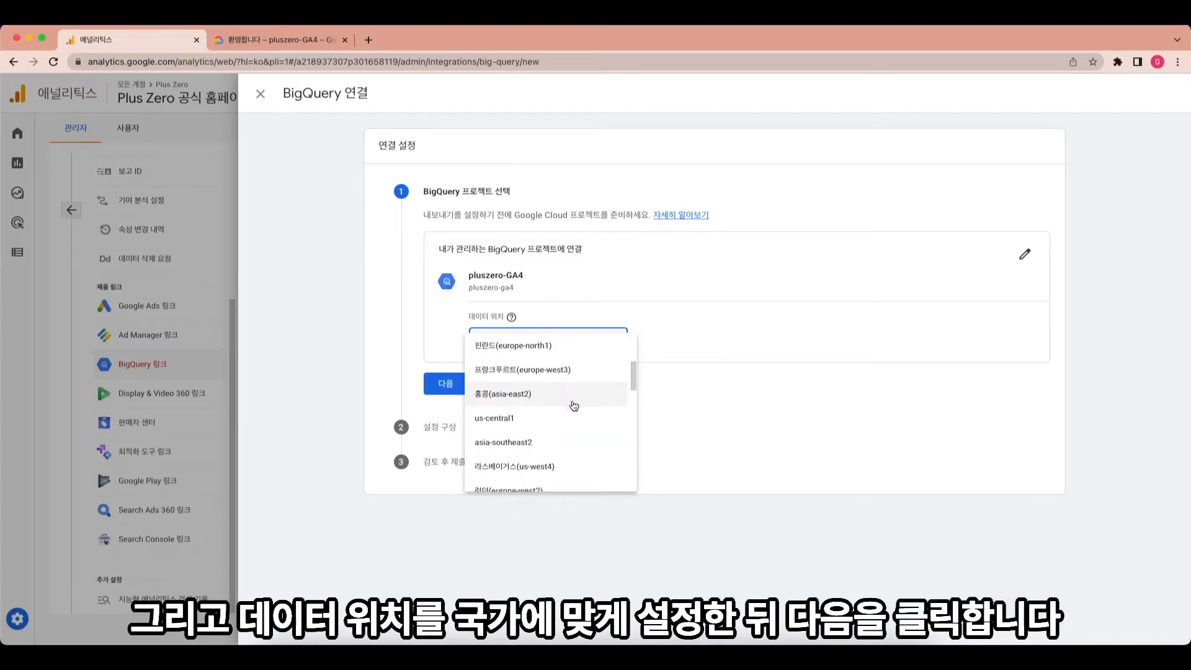
{"action": "scroll", "coordinate": [564, 409], "scroll_direction": "down", "scroll_amount": 3}
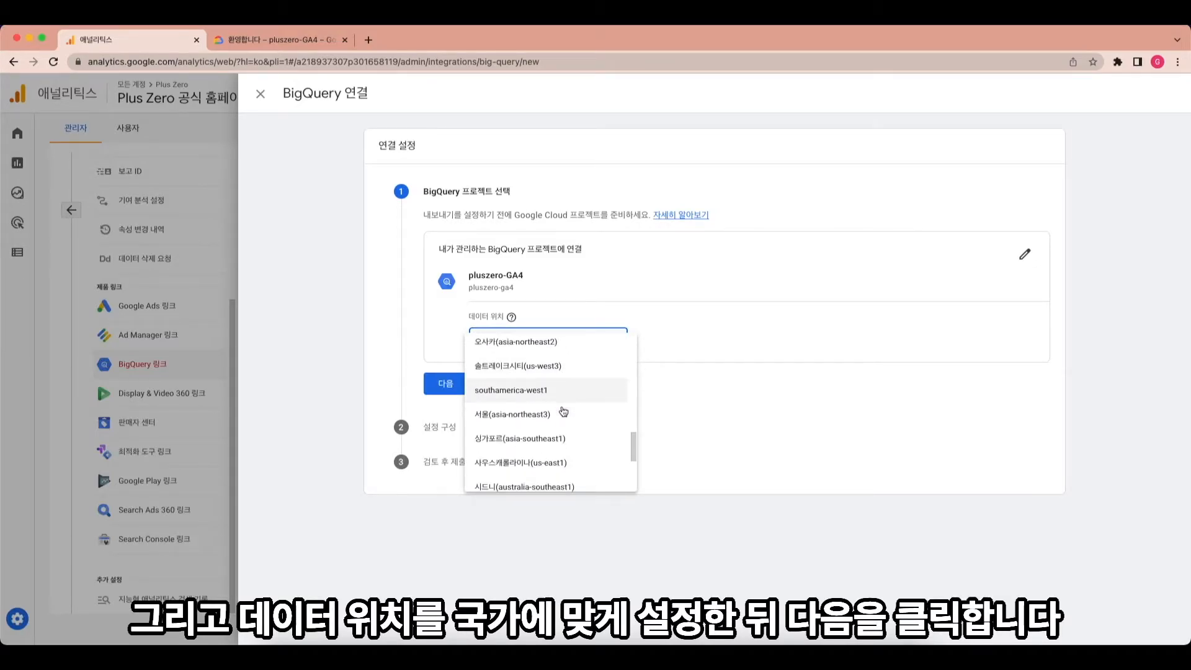
{"action": "left_click", "coordinate": [537, 378]}
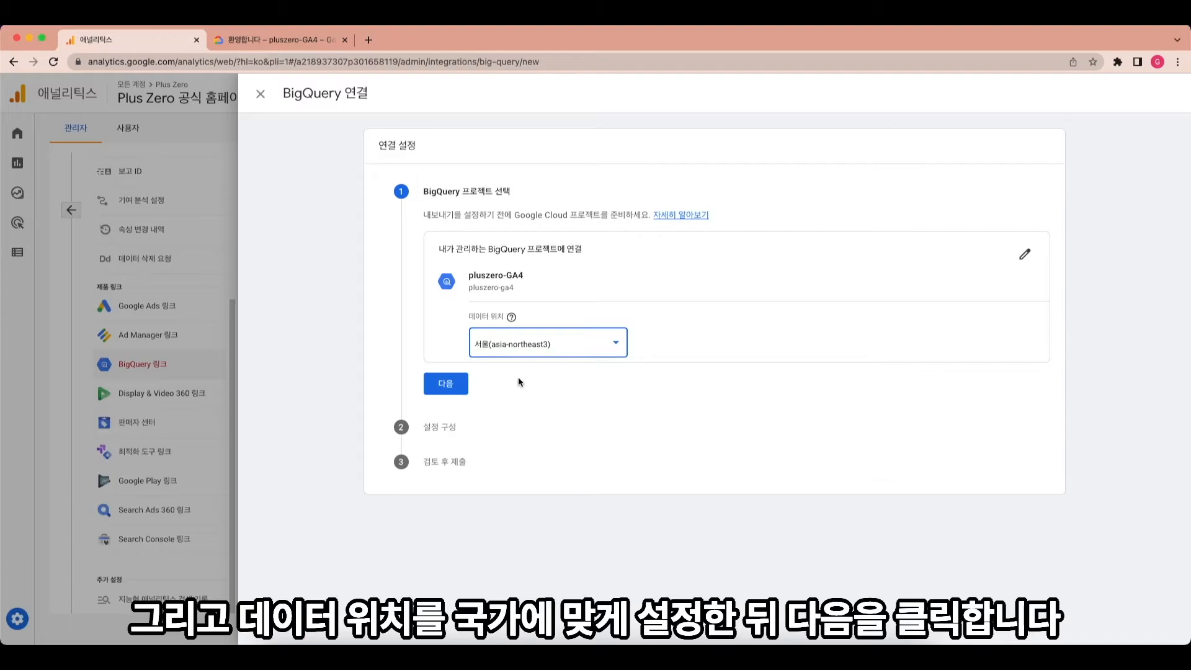
{"action": "left_click", "coordinate": [457, 389]}
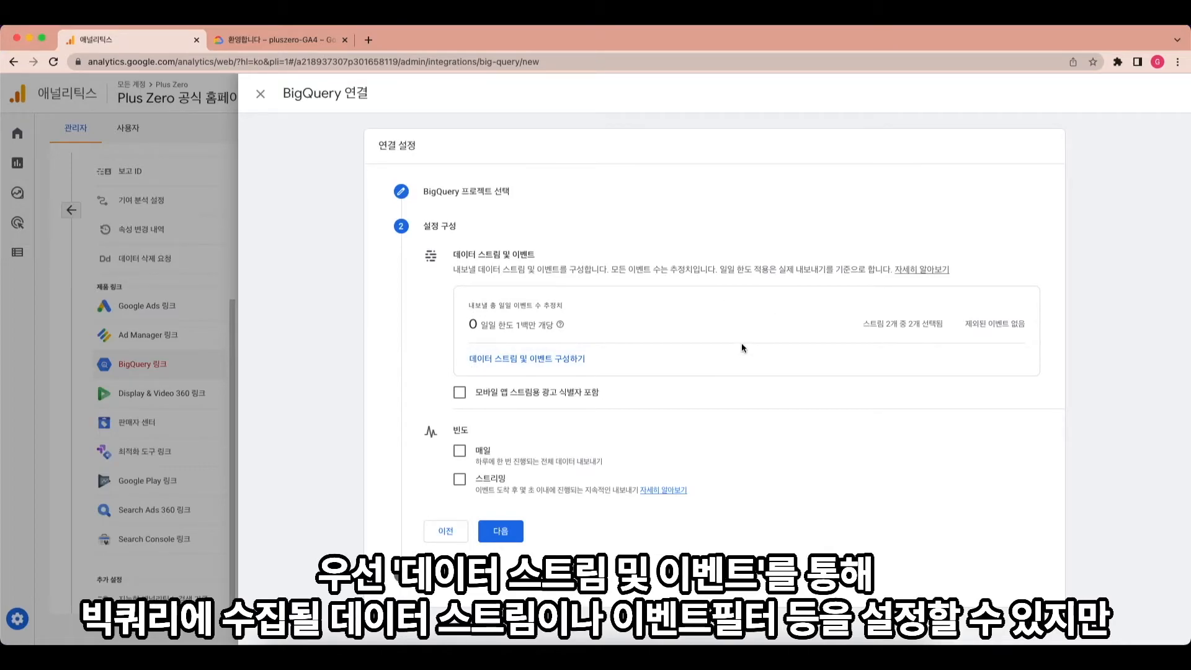
Check the data streams and events selected for export, and include advertising identifiers for mobile app streams.
{"action": "left_click", "coordinate": [537, 358]}
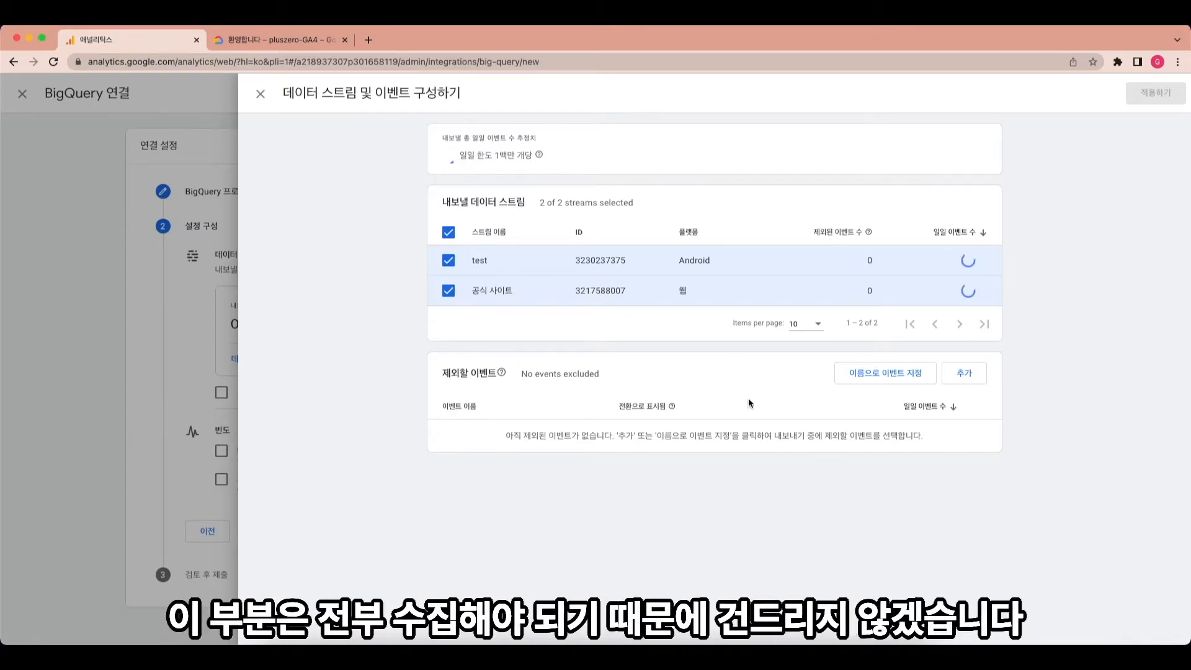
{"action": "left_click", "coordinate": [1143, 101]}
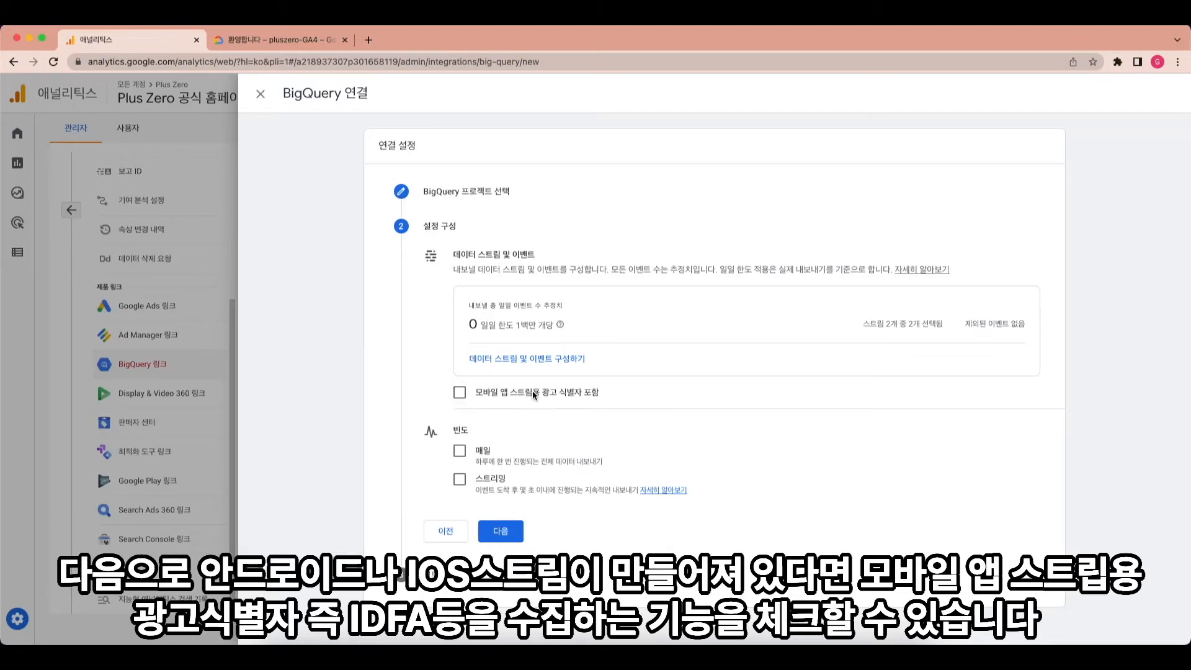
{"action": "left_click", "coordinate": [462, 394]}
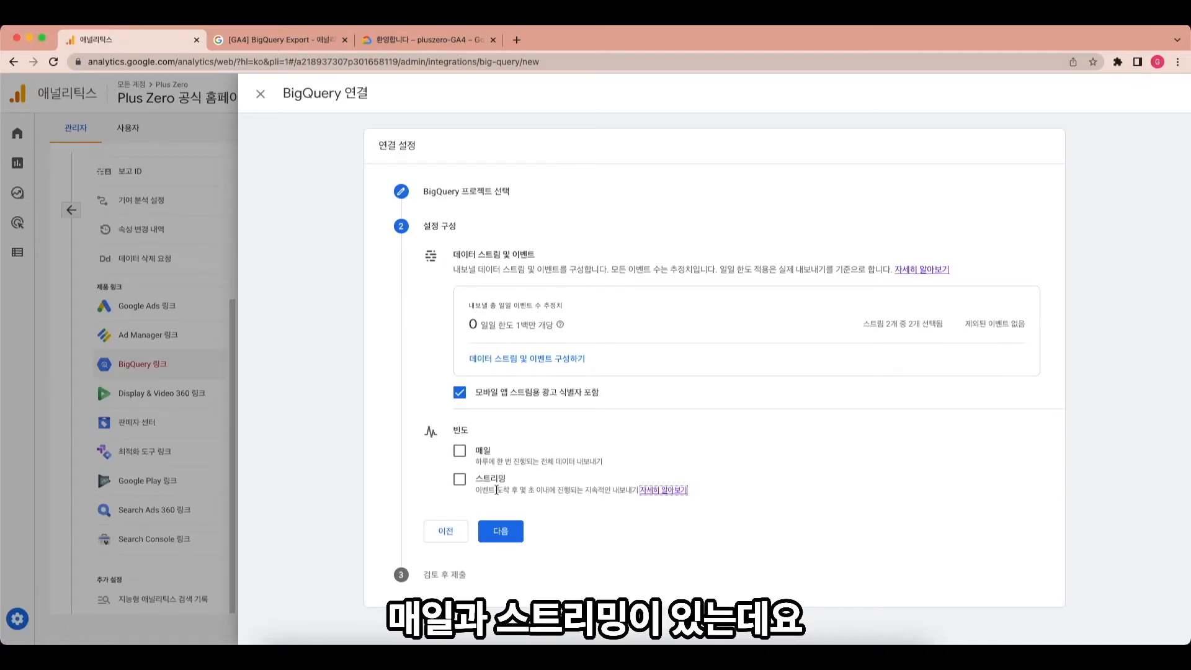
Set the BigQuery export frequency to daily only, leaving streaming export off.
{"action": "left_click", "coordinate": [457, 457]}
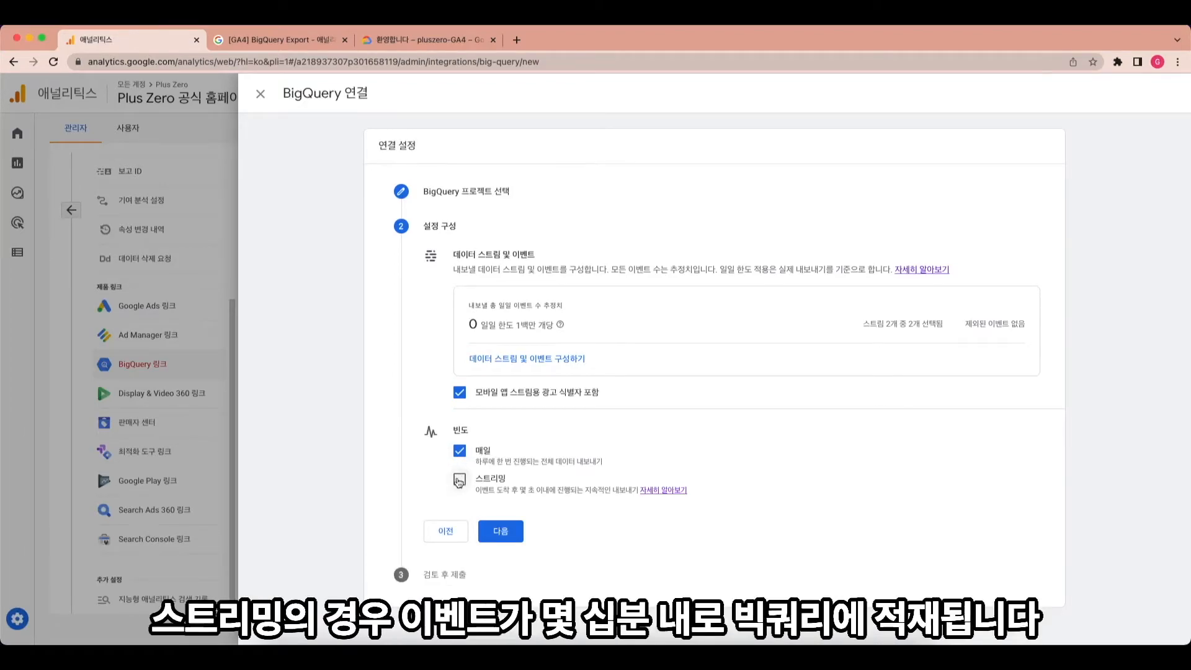
{"action": "left_click", "coordinate": [459, 480]}
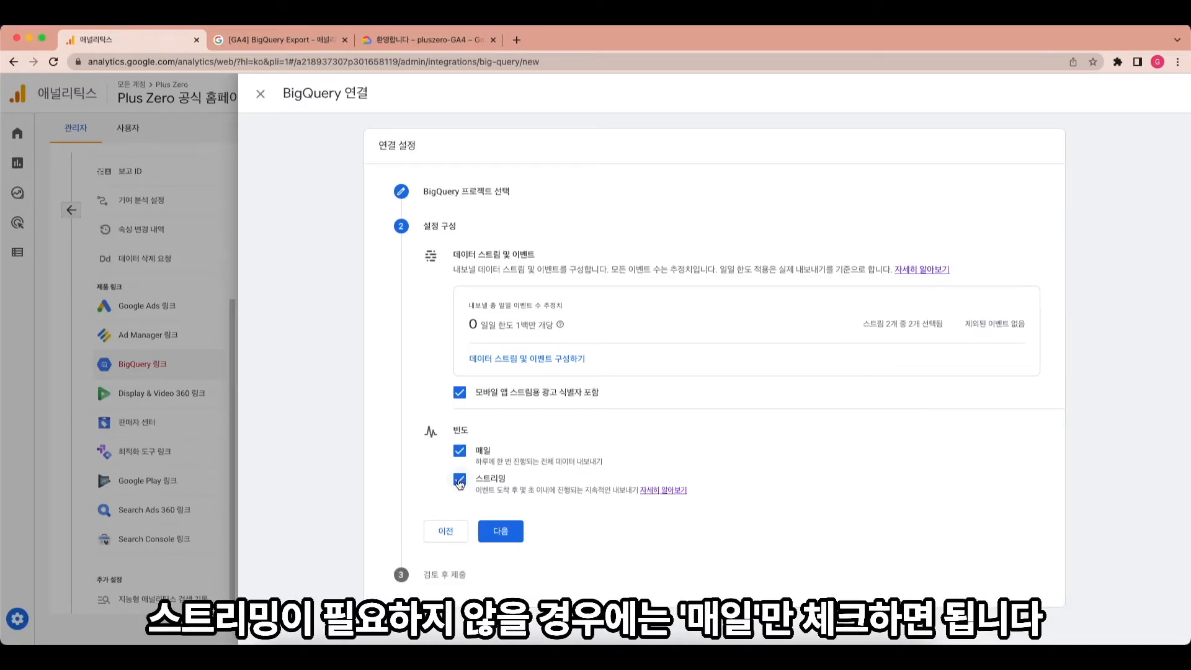
{"action": "left_click", "coordinate": [459, 481]}
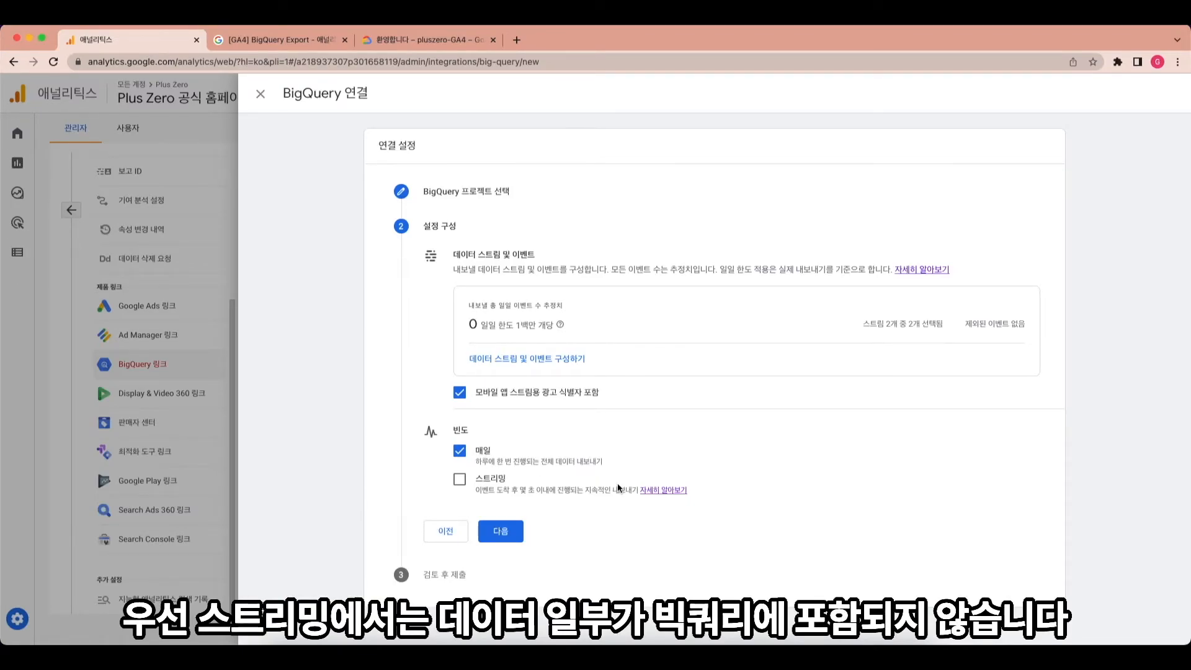
Read the Analytics help pages on BigQuery streaming export limitations and the feature limits of standard versus 360 properties.
{"action": "left_click", "coordinate": [648, 491]}
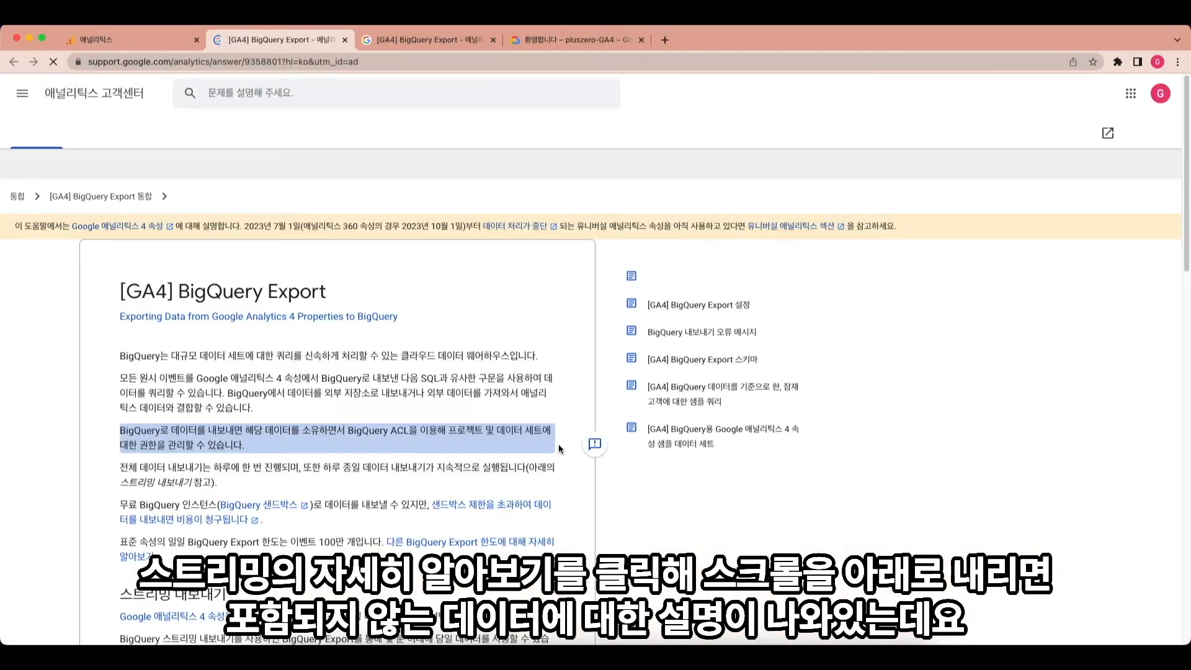
{"action": "scroll", "coordinate": [557, 441], "scroll_direction": "down", "scroll_amount": 12}
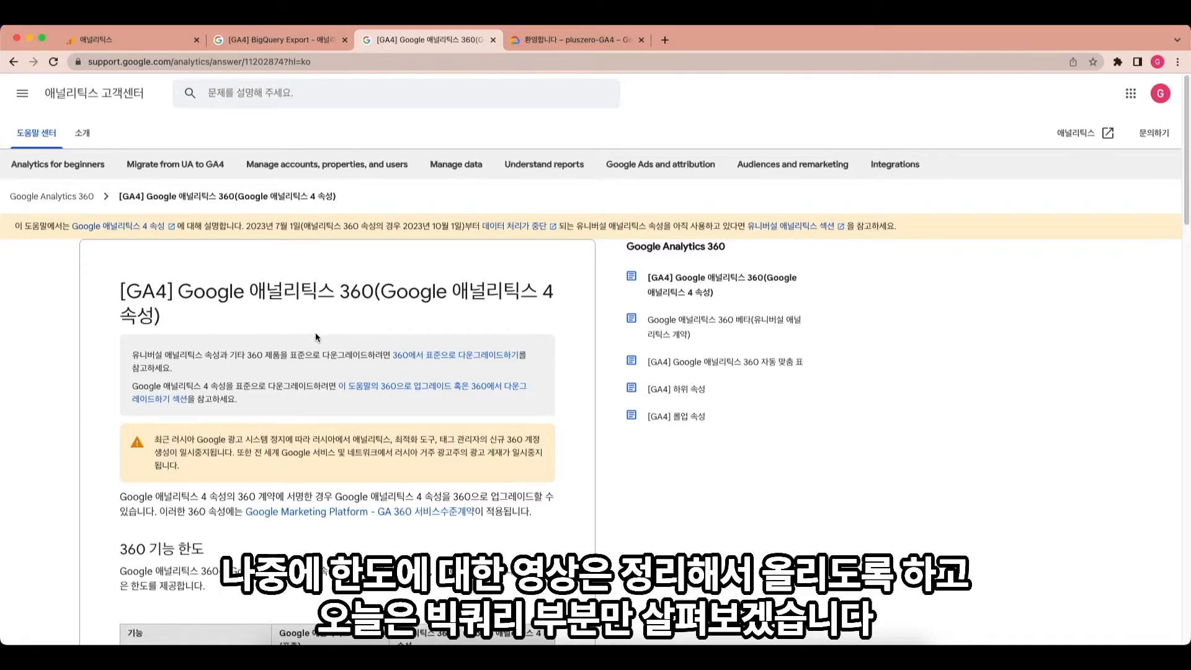
{"action": "scroll", "coordinate": [257, 285], "scroll_direction": "down", "scroll_amount": 5}
{"action": "scroll", "coordinate": [274, 305], "scroll_direction": "down", "scroll_amount": 4}
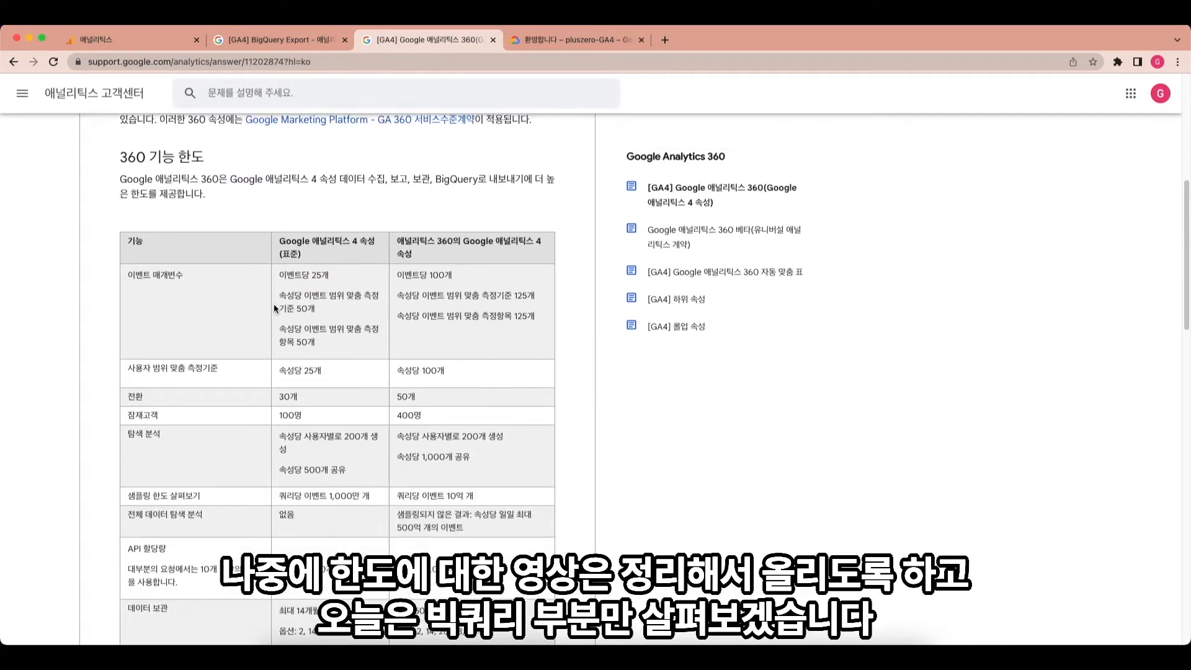
{"action": "scroll", "coordinate": [272, 308], "scroll_direction": "down", "scroll_amount": 2}
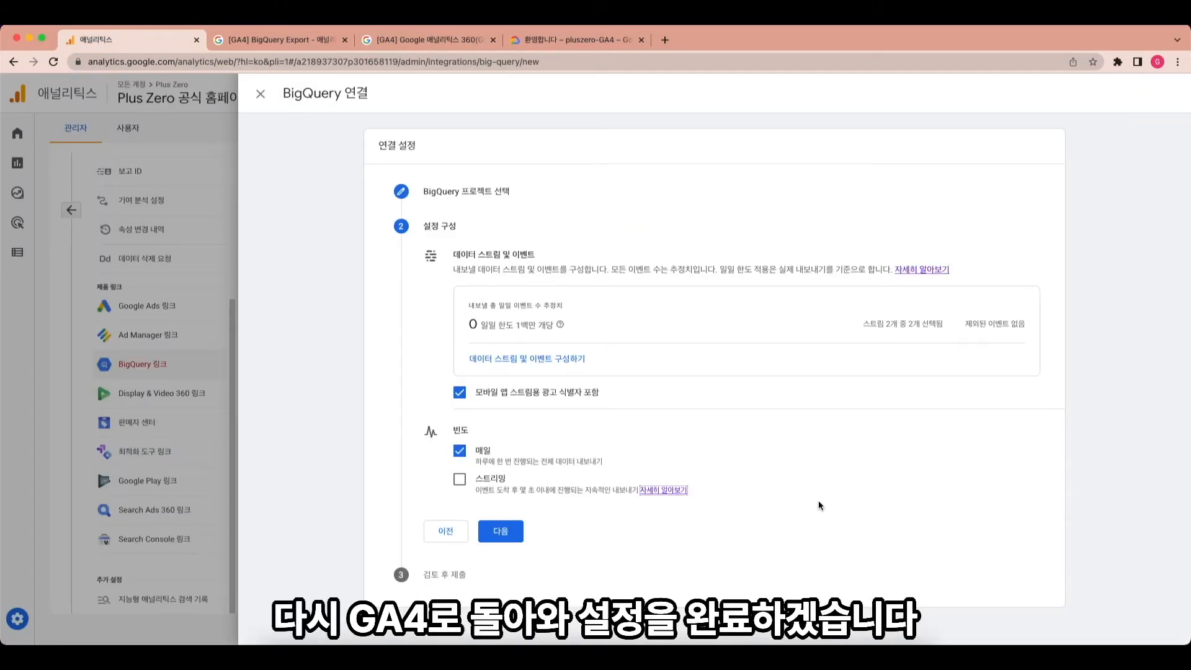
Continue to the review of the BigQuery link settings and submit the link.
{"action": "left_click", "coordinate": [500, 532]}
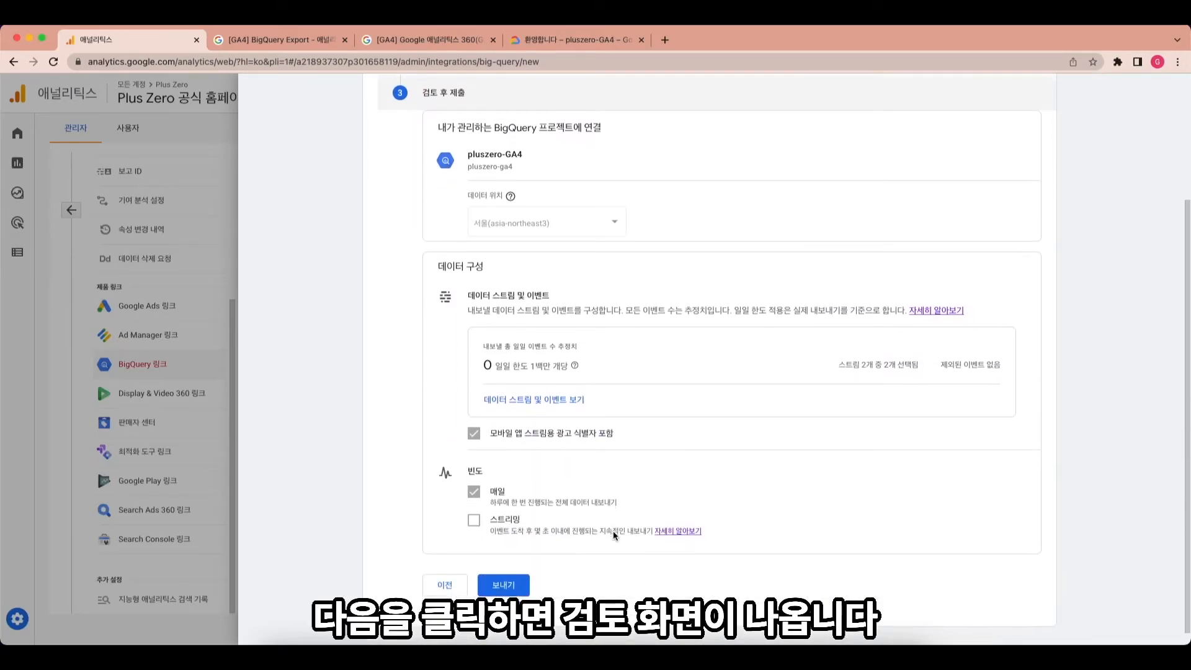
{"action": "scroll", "coordinate": [595, 547], "scroll_direction": "down", "scroll_amount": 1}
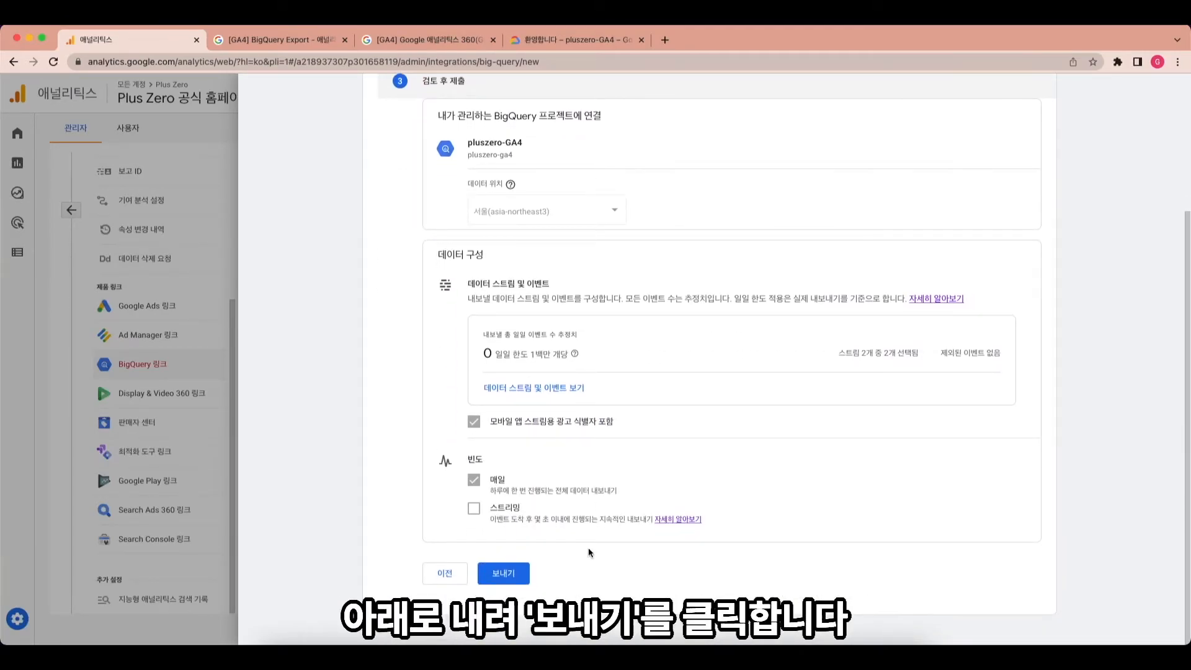
{"action": "left_click", "coordinate": [521, 580]}
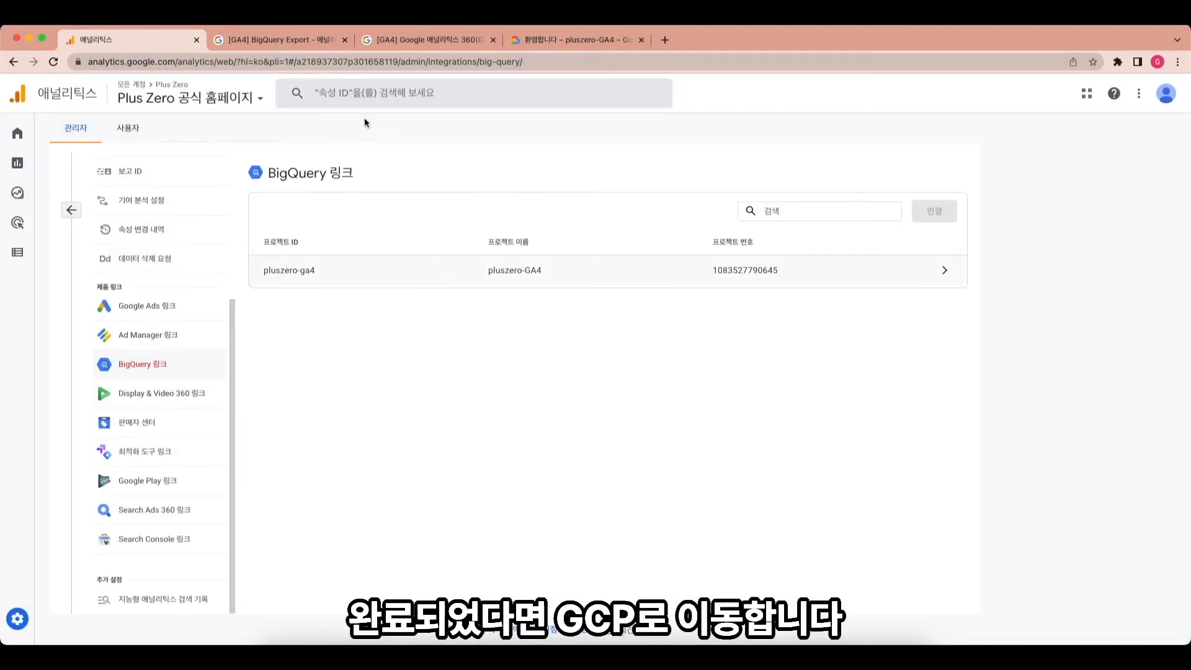
Switch to Google Cloud, open BigQuery for the pluszero-GA4 project and expand pluszero-ga4 in the explorer.
{"action": "left_click", "coordinate": [542, 39]}
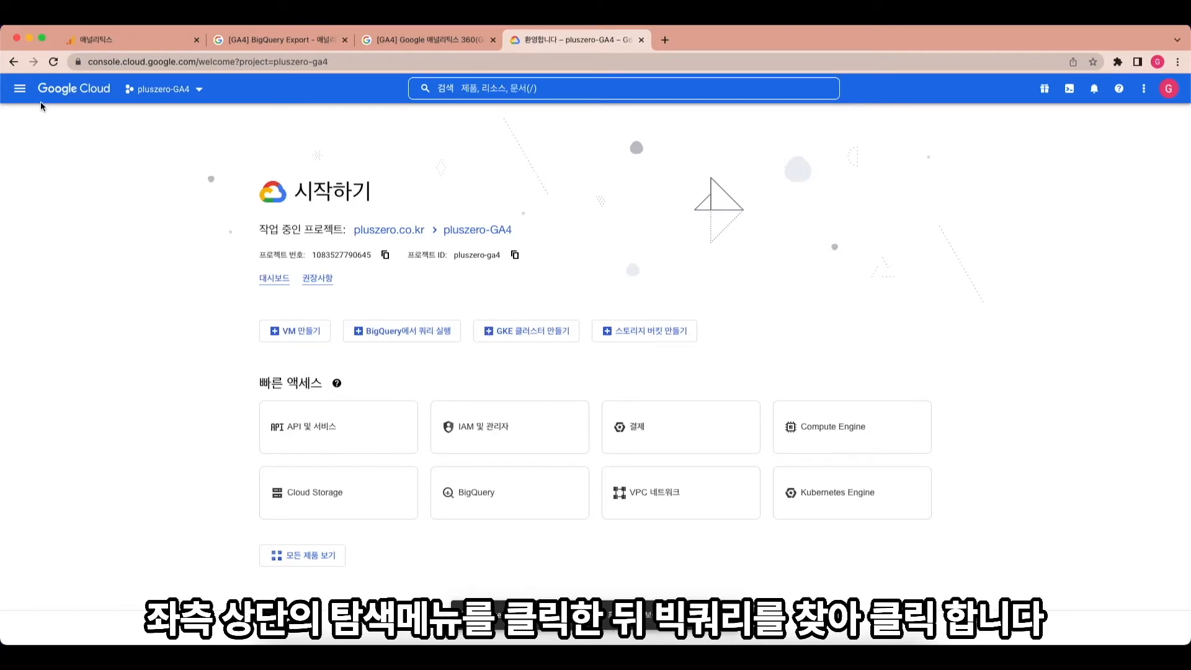
{"action": "left_click", "coordinate": [22, 94]}
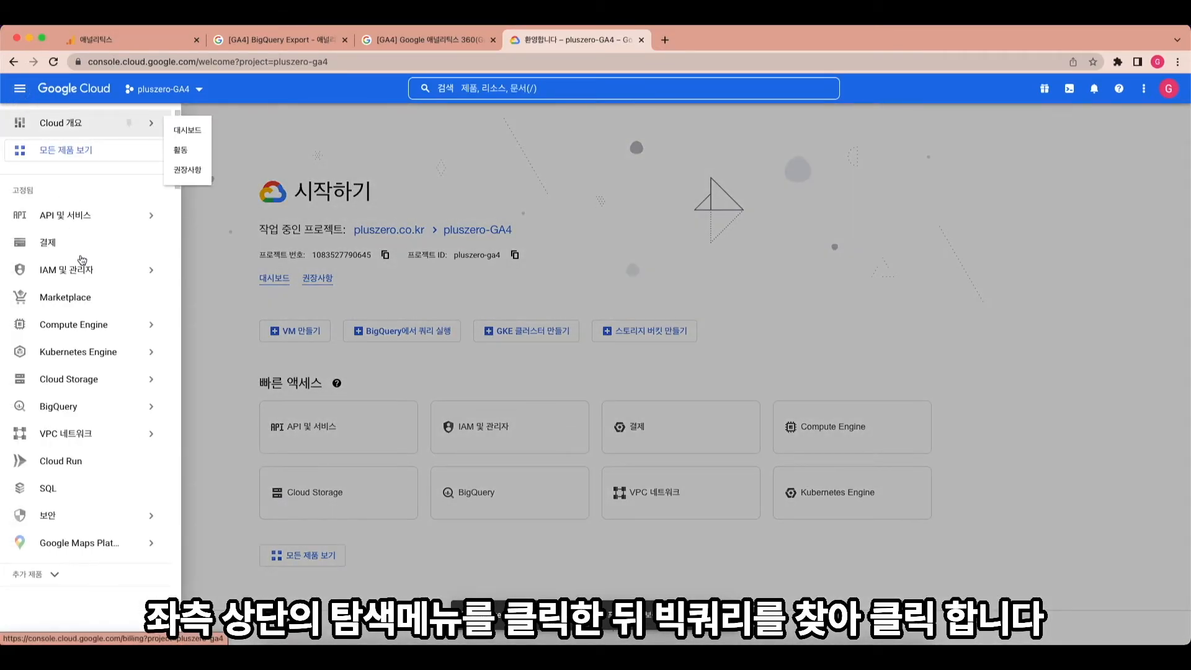
{"action": "scroll", "coordinate": [109, 382], "scroll_direction": "down", "scroll_amount": 1}
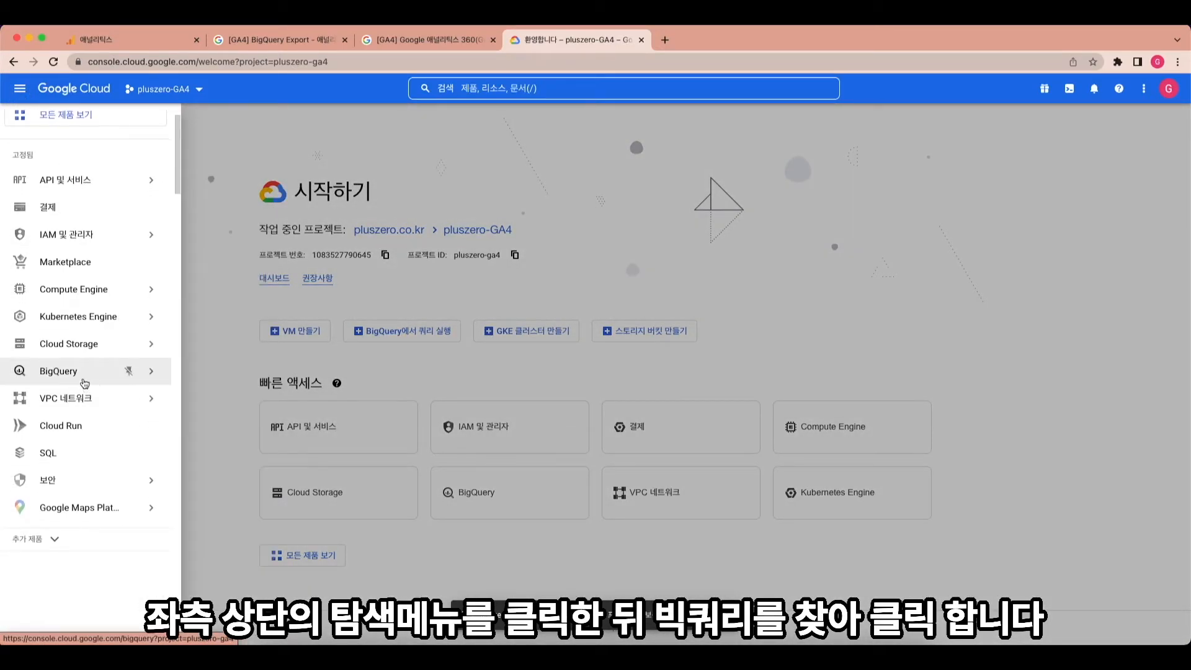
{"action": "left_click", "coordinate": [84, 377]}
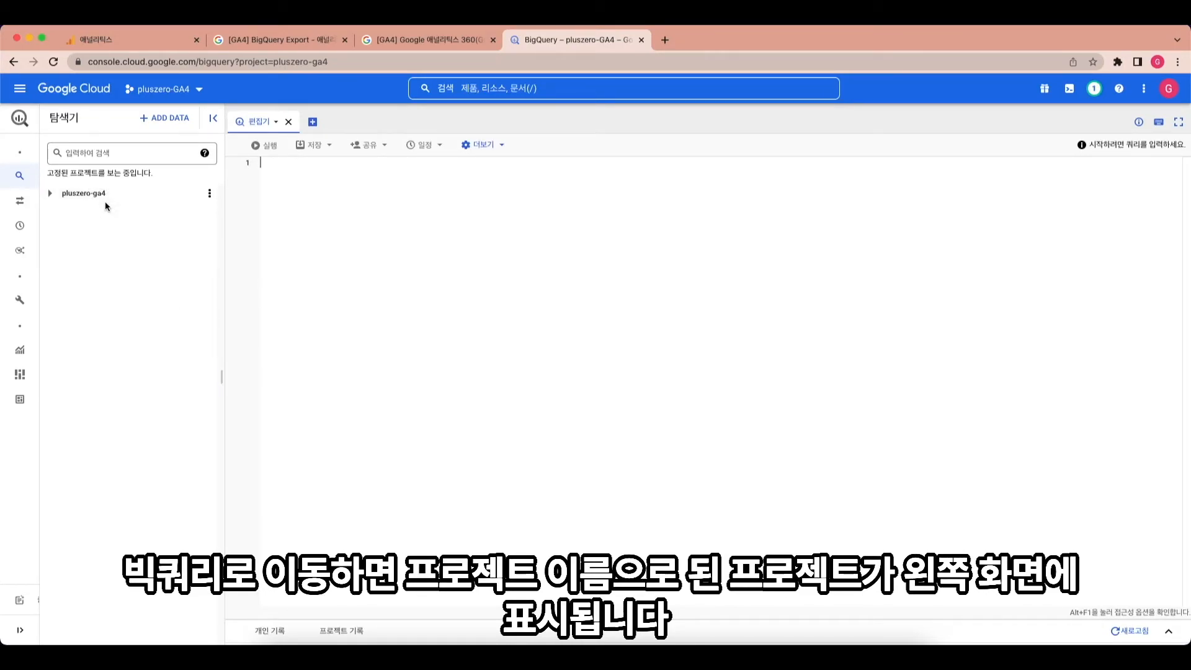
{"action": "left_click", "coordinate": [54, 195]}
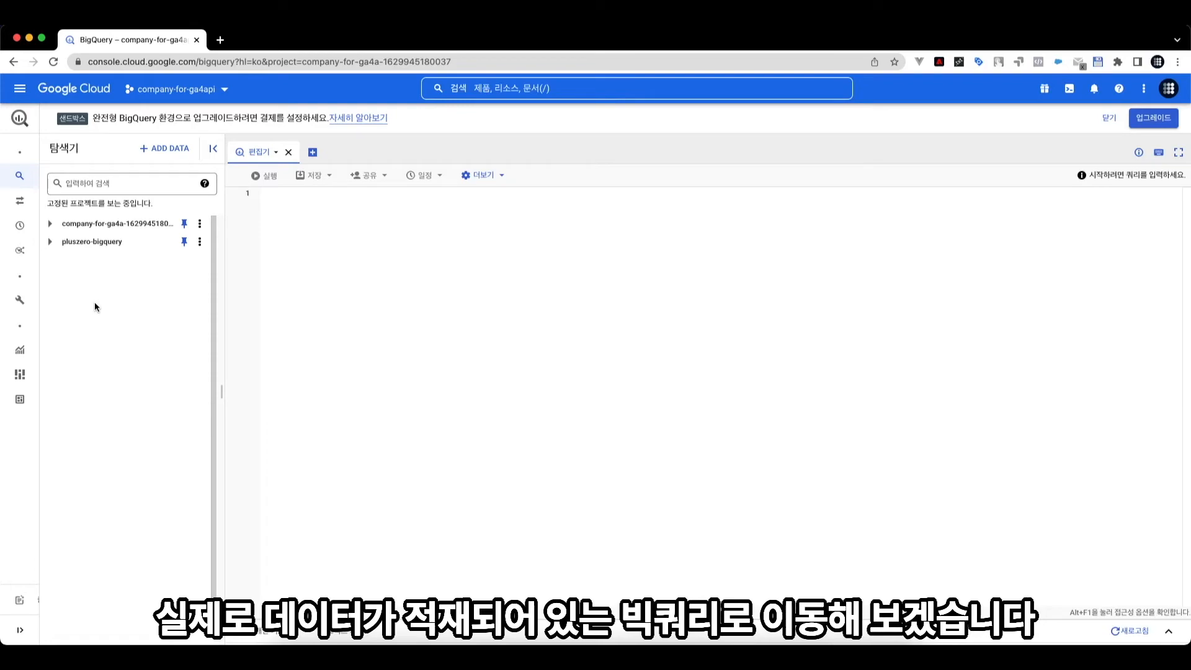
Open the events_ table in the pluszero-bigquery project's analytics dataset, check its schema and preview its rows.
{"action": "left_click", "coordinate": [50, 242]}
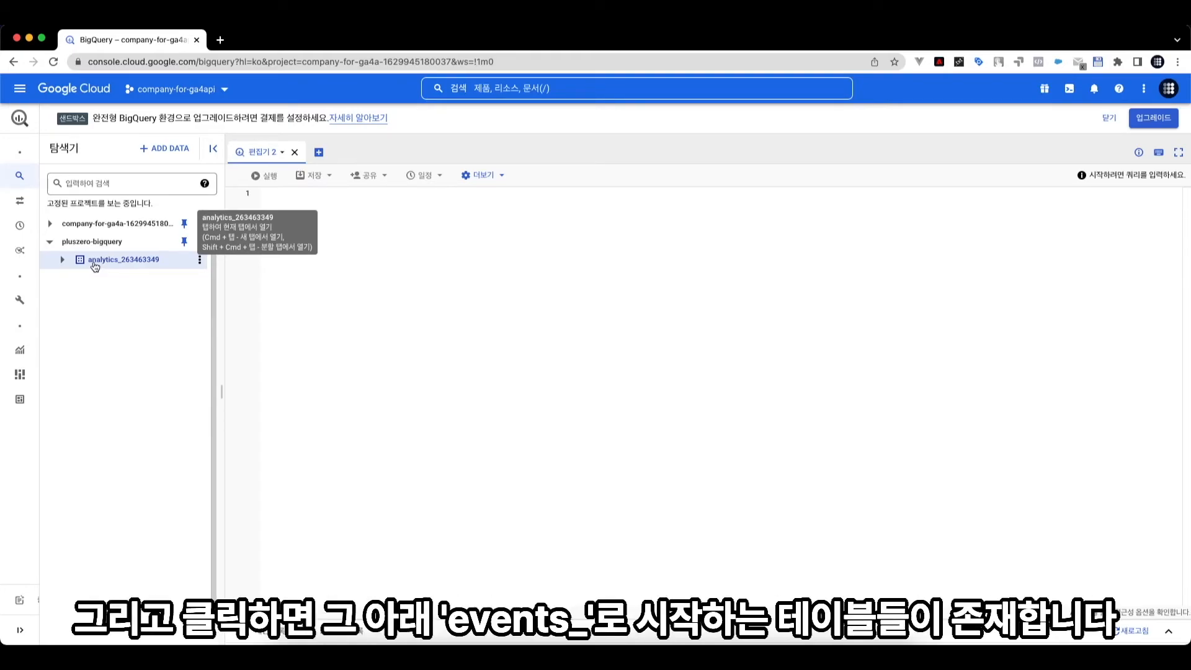
{"action": "left_click", "coordinate": [64, 261]}
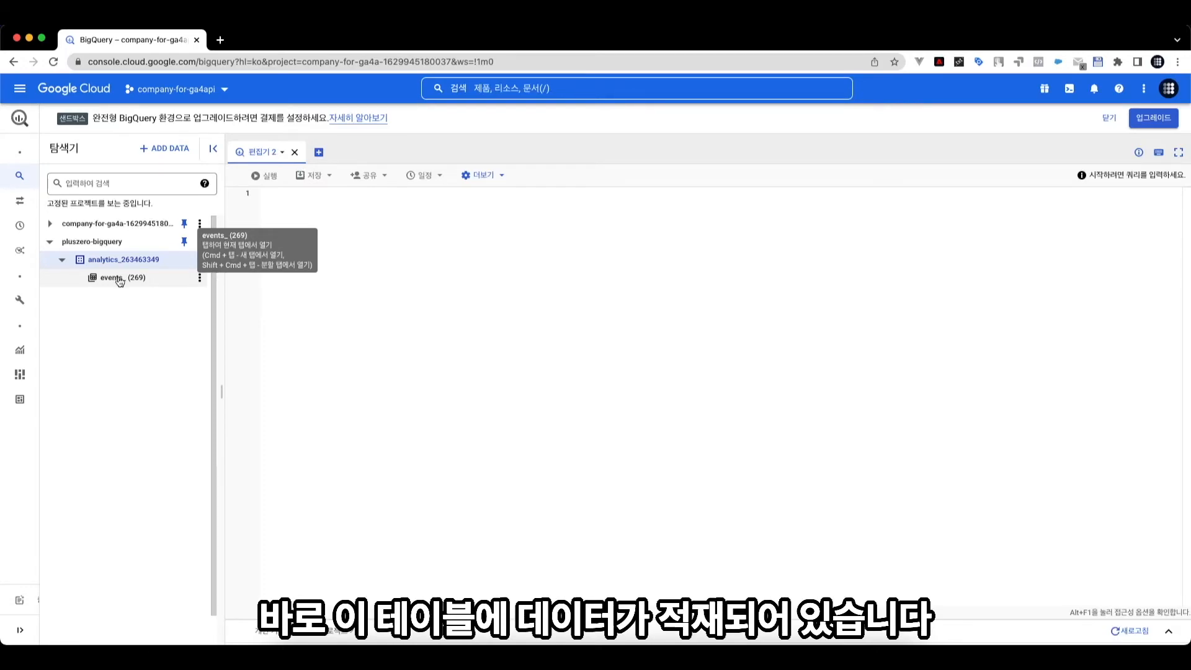
{"action": "left_click", "coordinate": [120, 280]}
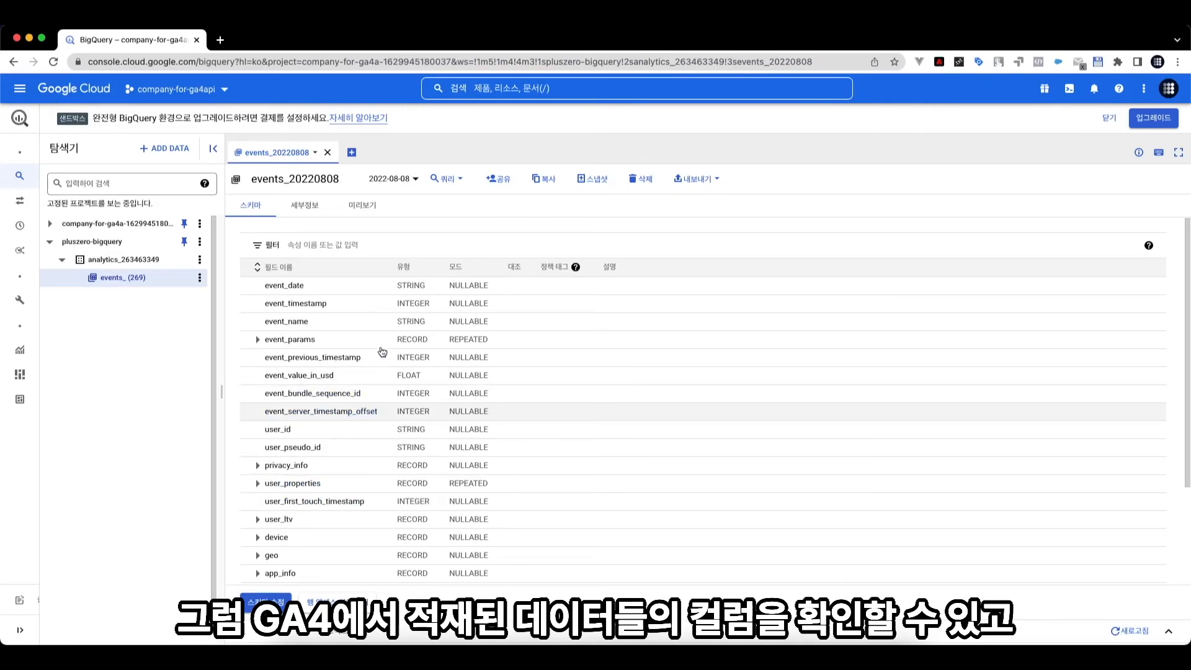
{"action": "left_click", "coordinate": [369, 214]}
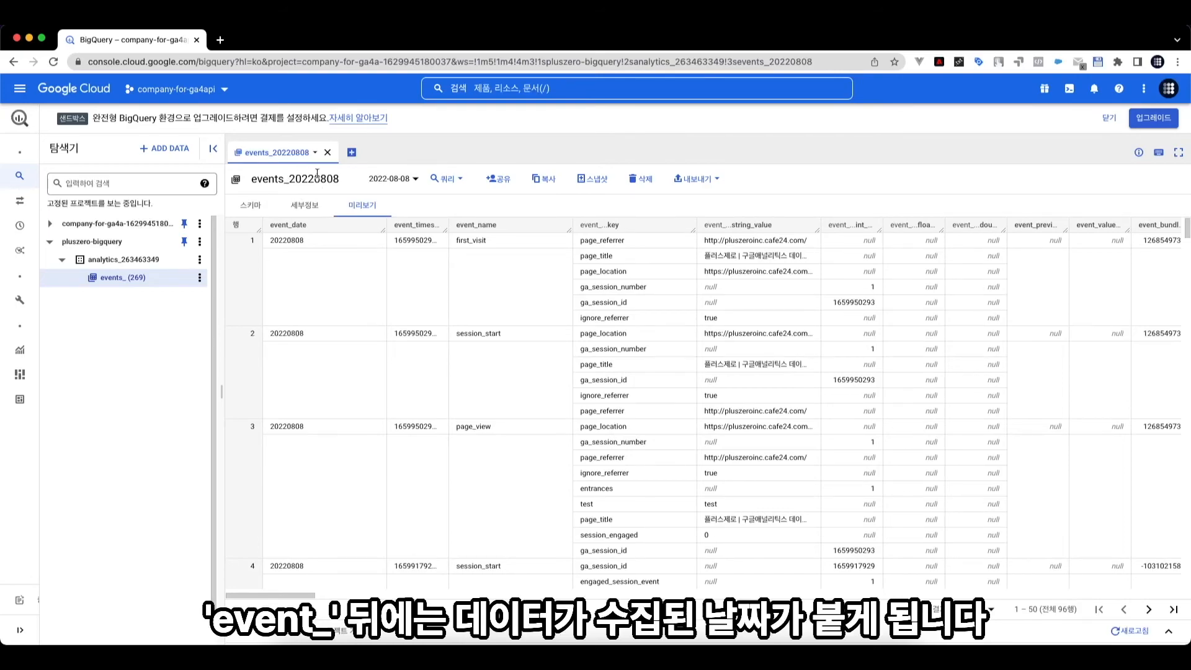
Switch the events_ table to the 2022-03-03 date.
{"action": "left_click", "coordinate": [384, 182]}
{"action": "mouse_move", "coordinate": [422, 241]}
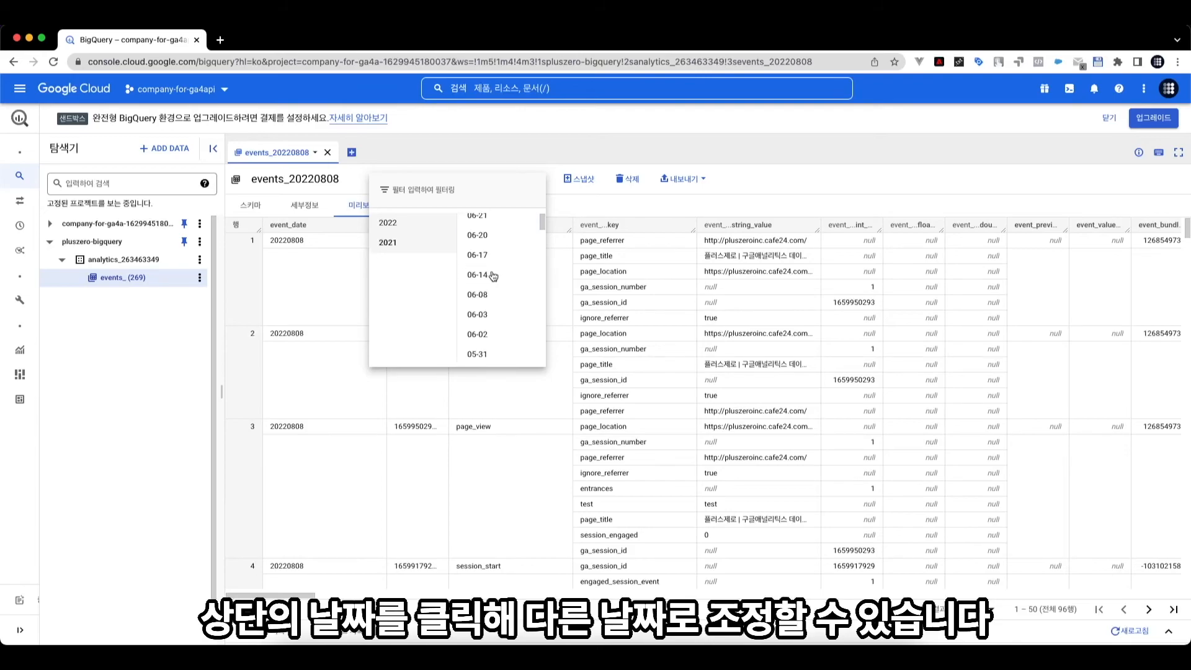
{"action": "left_click", "coordinate": [494, 298]}
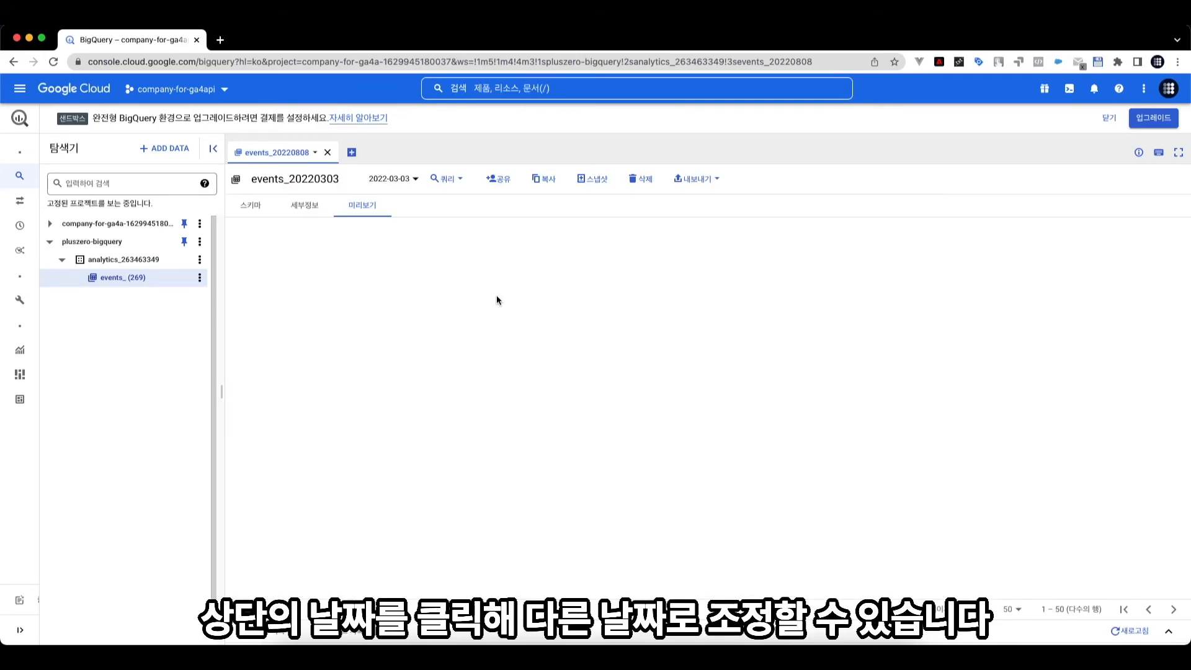
In a new query tab, select event_name from events_20220303 with LIMIT 1000, run it and look through the results.
{"action": "left_click", "coordinate": [448, 180]}
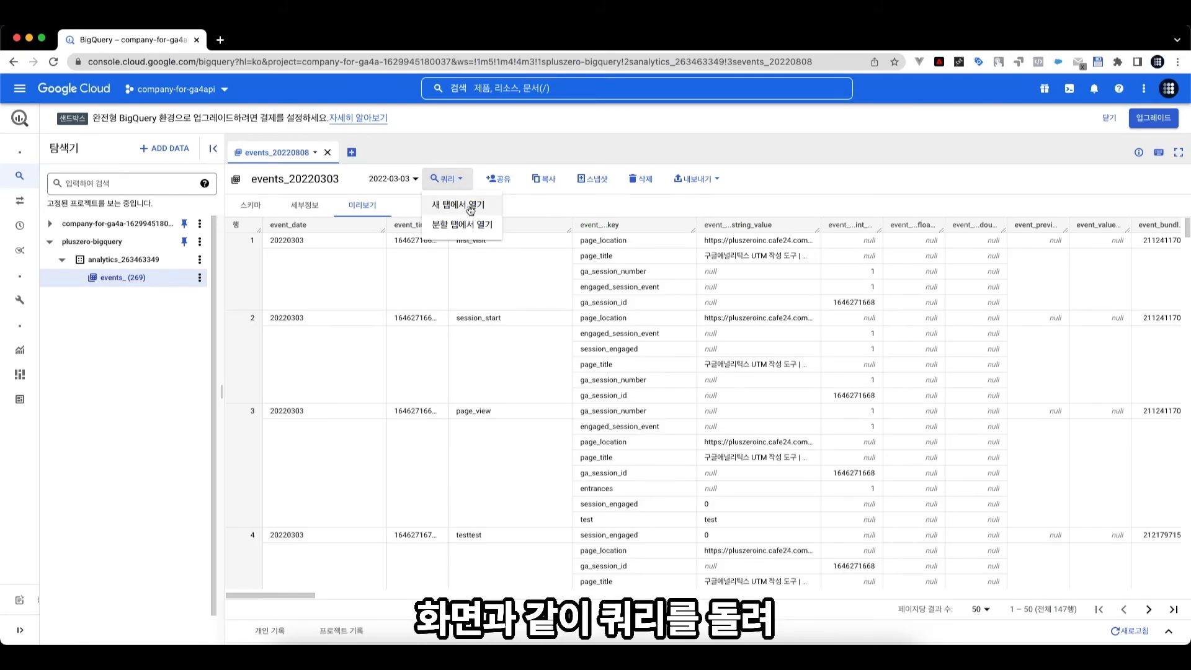
{"action": "left_click", "coordinate": [470, 209]}
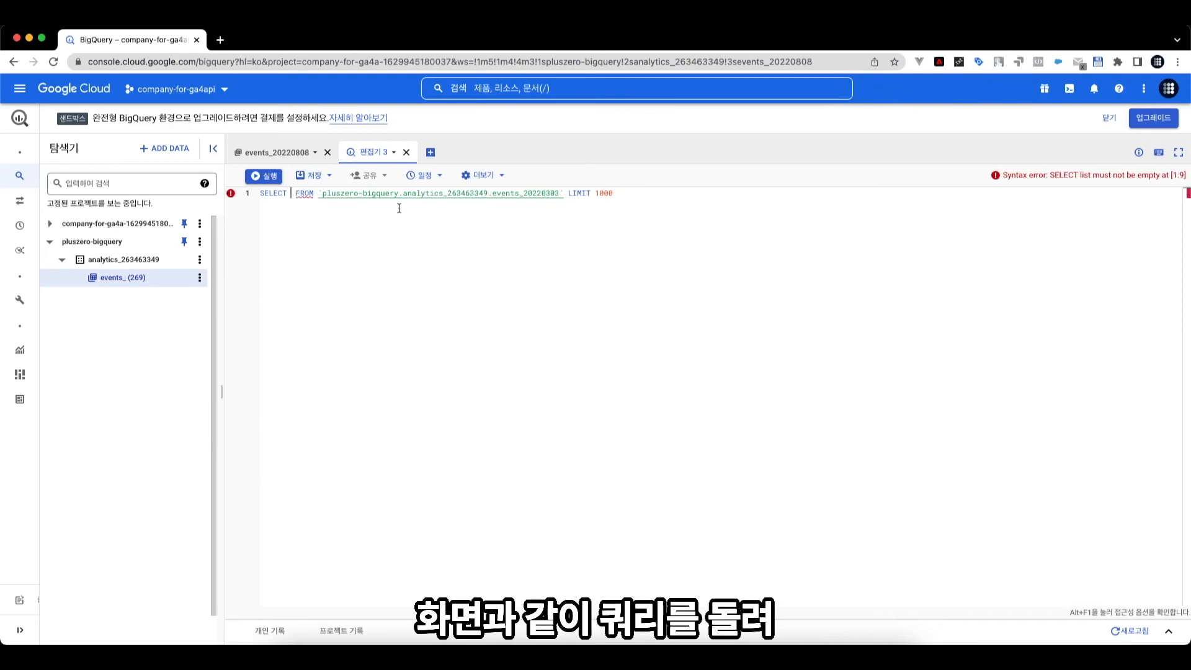
{"action": "type", "text": "event_name"}
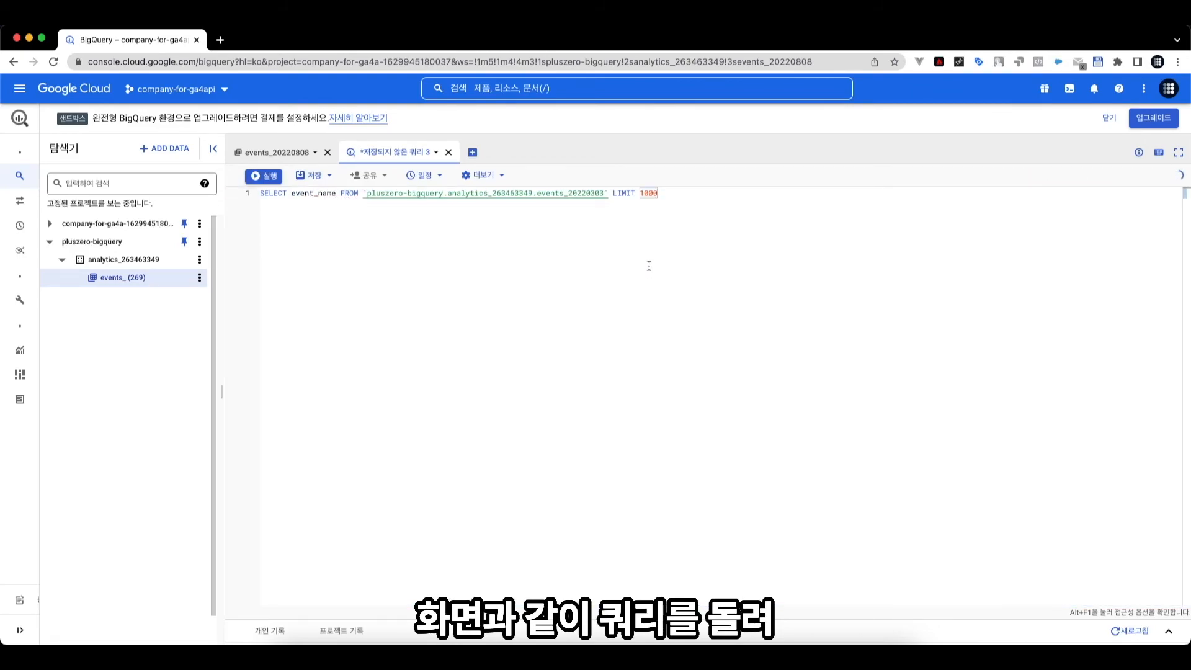
{"action": "key", "text": "super+Return"}
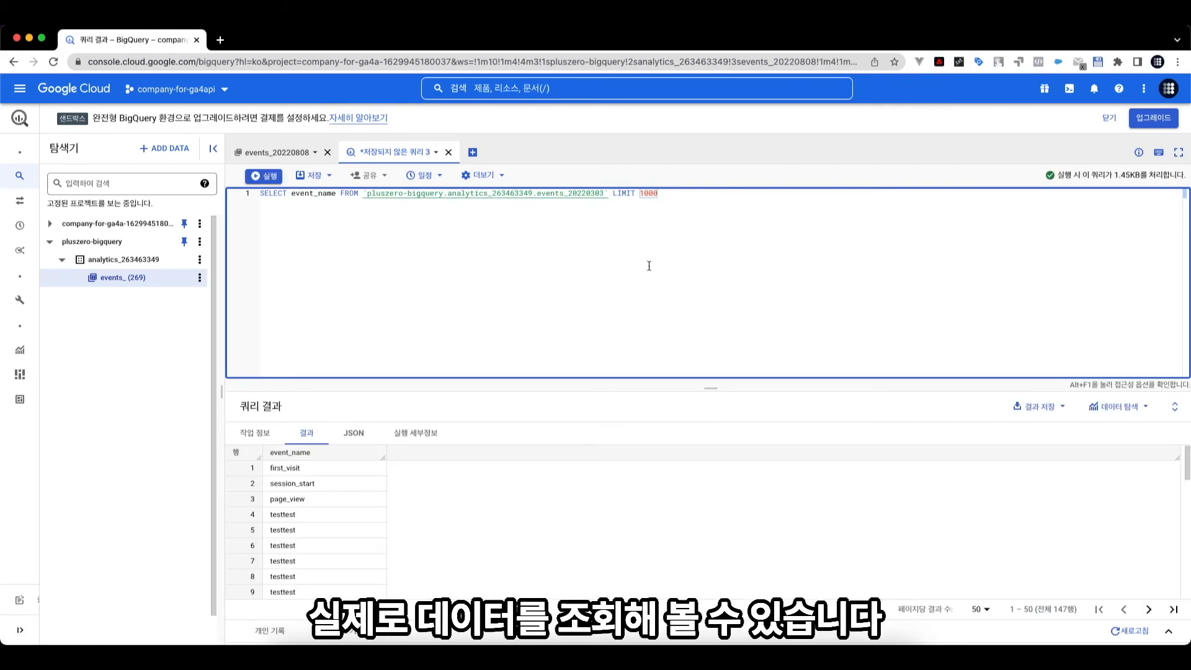
{"action": "scroll", "coordinate": [372, 505], "scroll_direction": "down", "scroll_amount": 6}
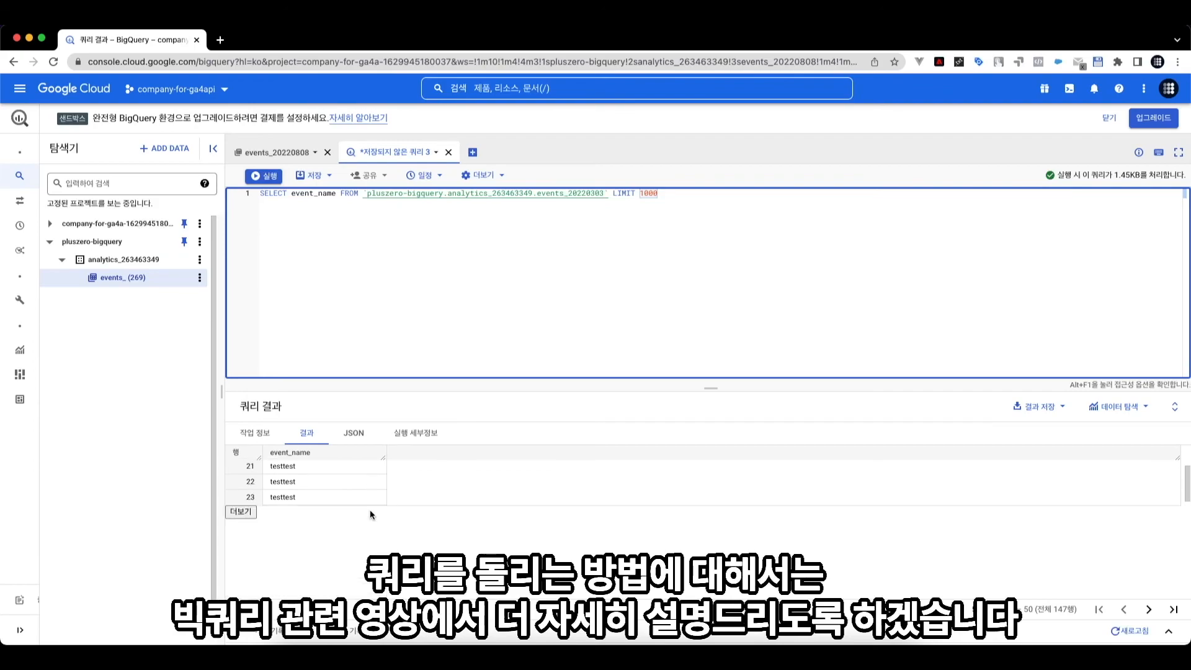
{"action": "scroll", "coordinate": [370, 514], "scroll_direction": "down", "scroll_amount": 1}
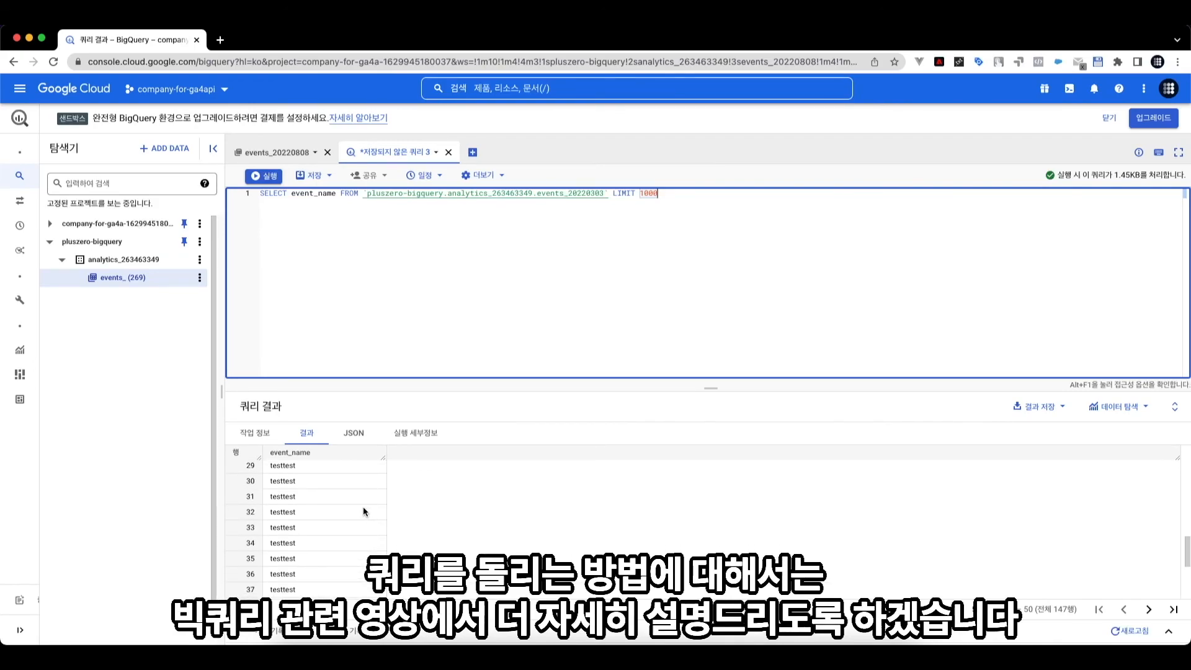
{"action": "scroll", "coordinate": [363, 506], "scroll_direction": "down", "scroll_amount": 5}
{"action": "scroll", "coordinate": [373, 515], "scroll_direction": "up", "scroll_amount": 10}
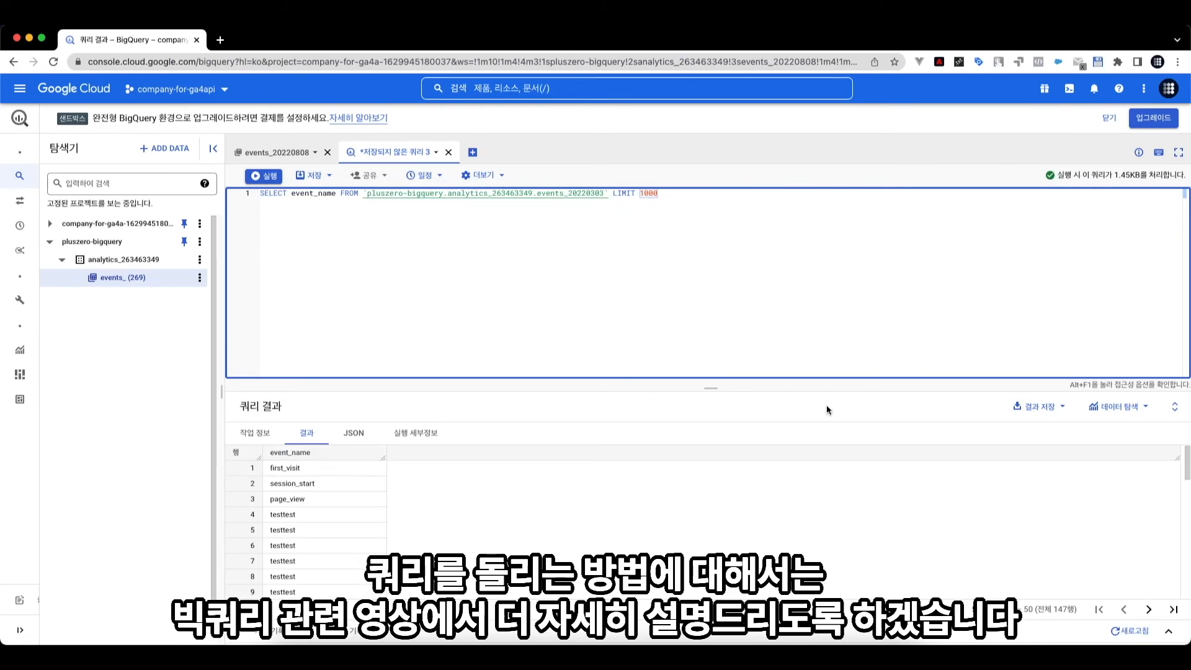